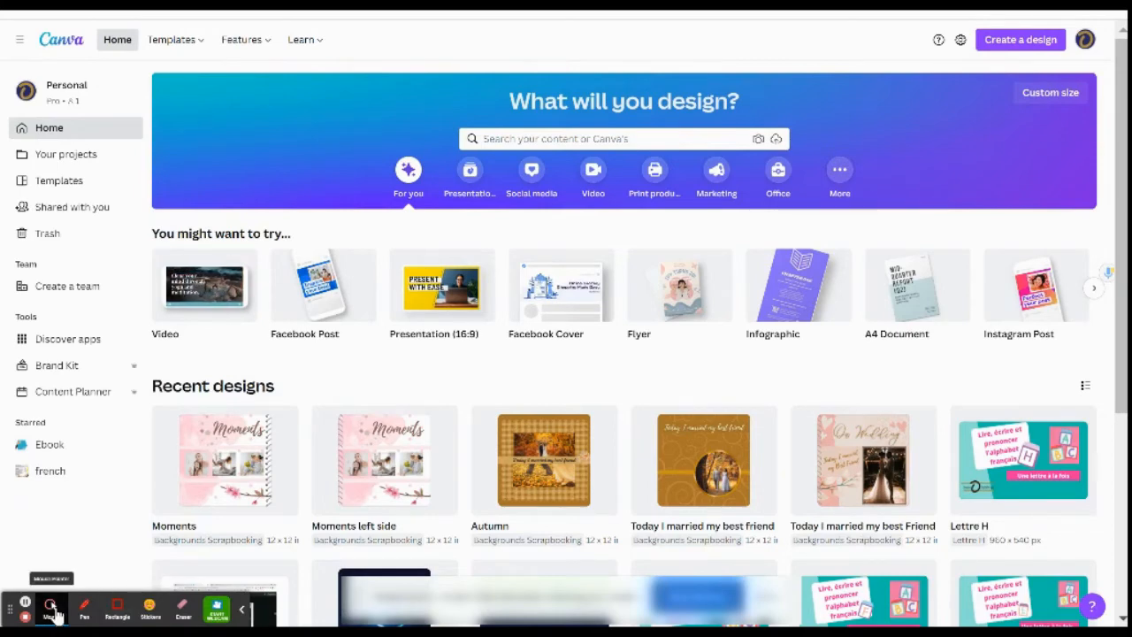
# Create a blank custom-size design of 12 × 12 in.
pyautogui.click(54, 611)
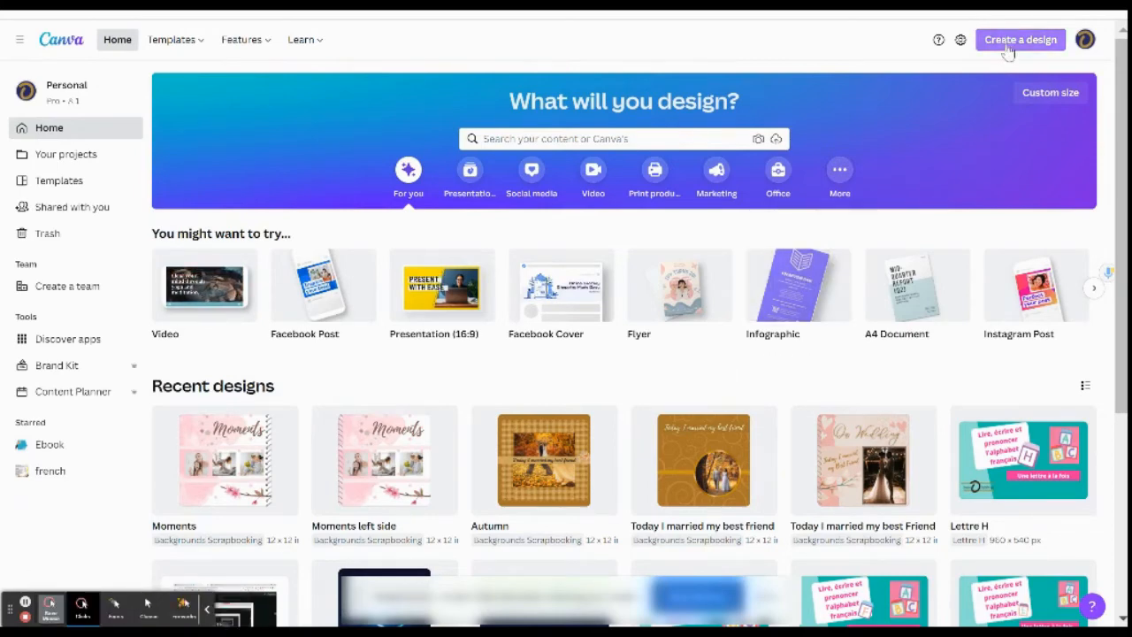
pyautogui.click(1010, 46)
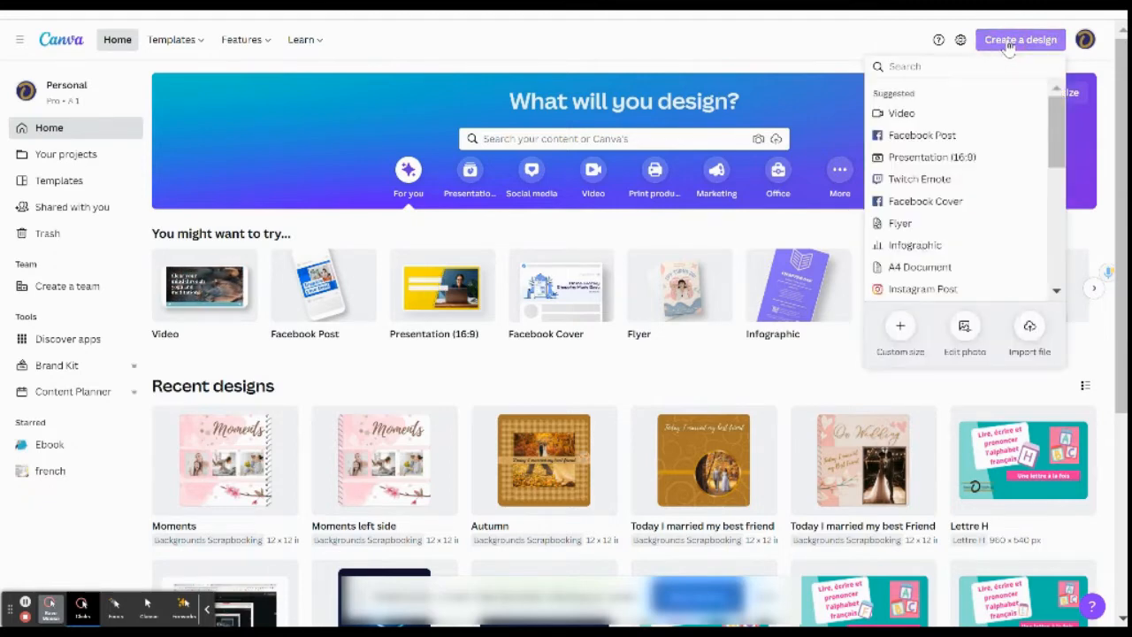
pyautogui.click(900, 329)
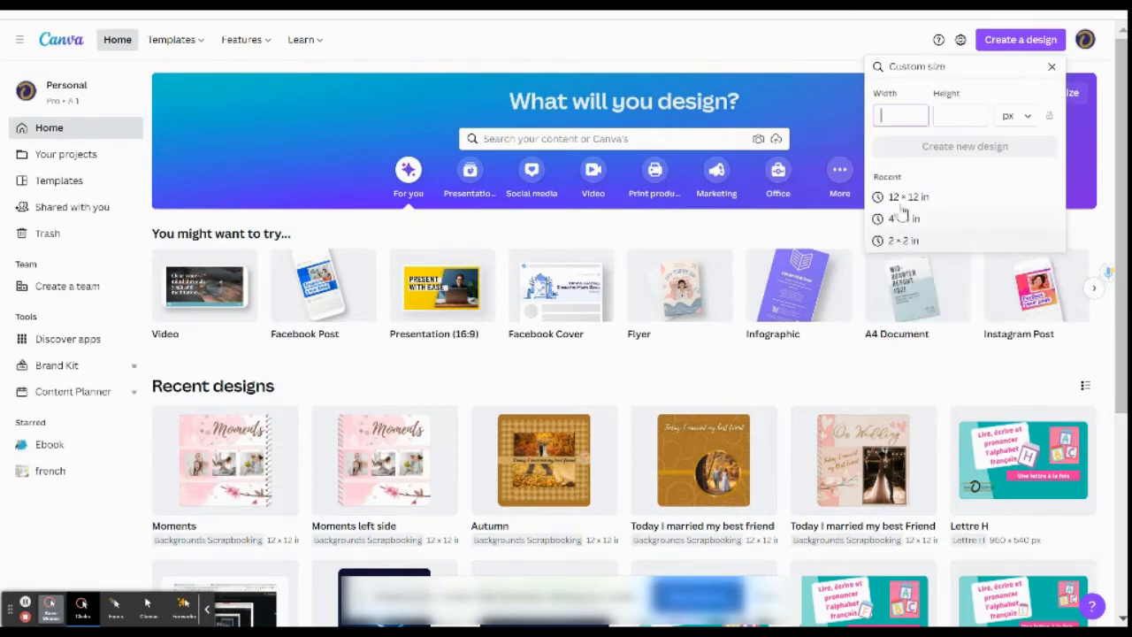
pyautogui.click(1028, 121)
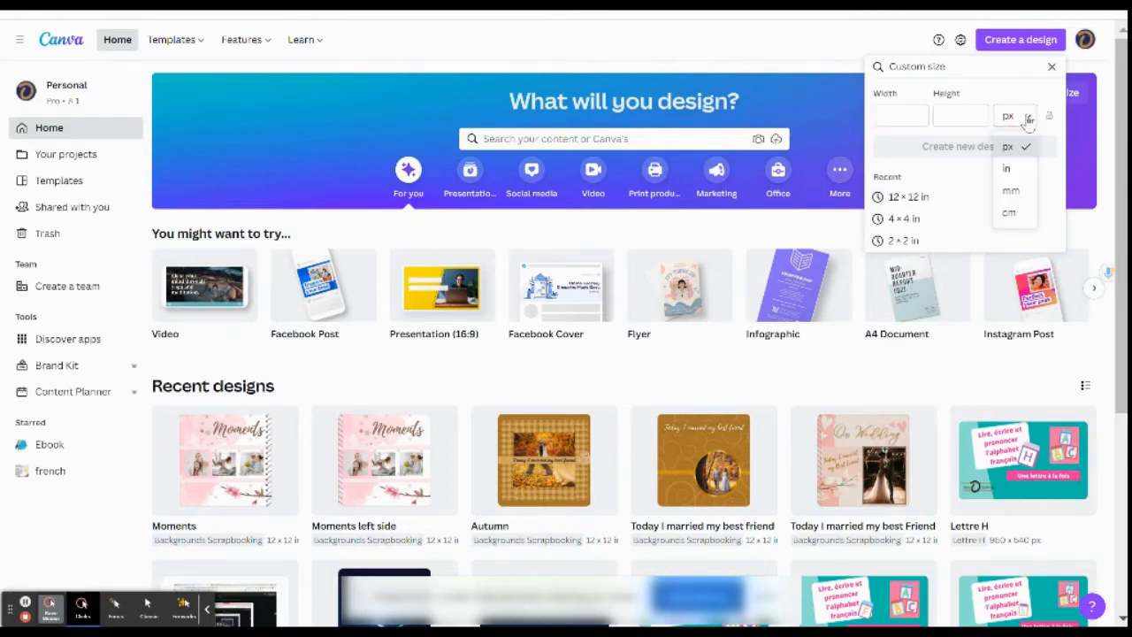
pyautogui.click(894, 198)
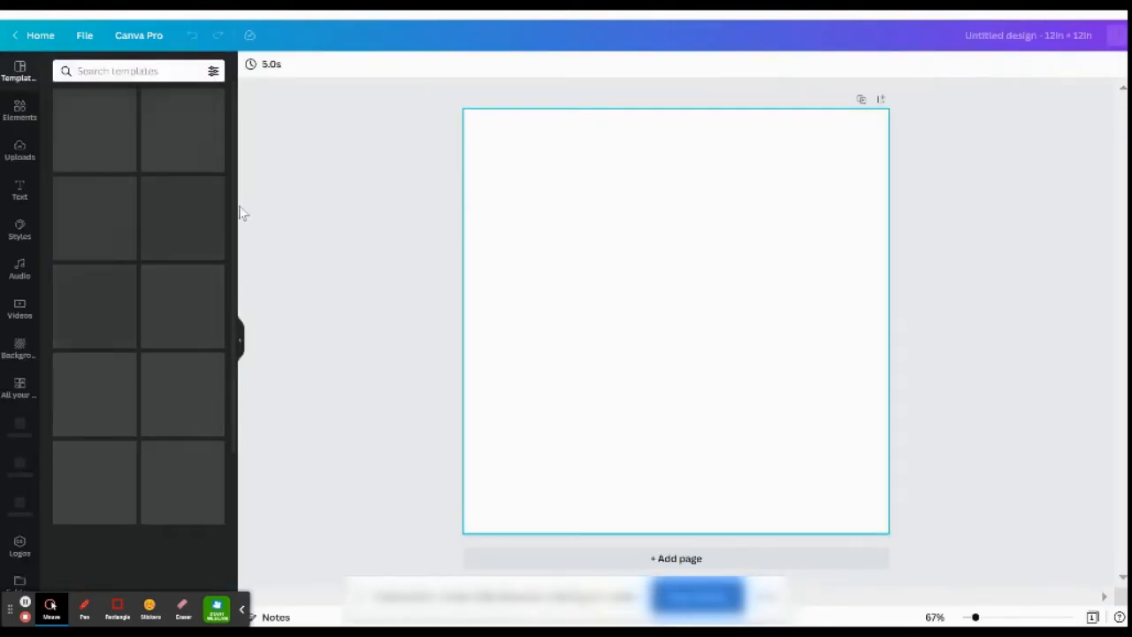
# Search the elements with the recent watercolor query that includes an artist's name and add the pink watercolor splash to the page.
pyautogui.click(21, 113)
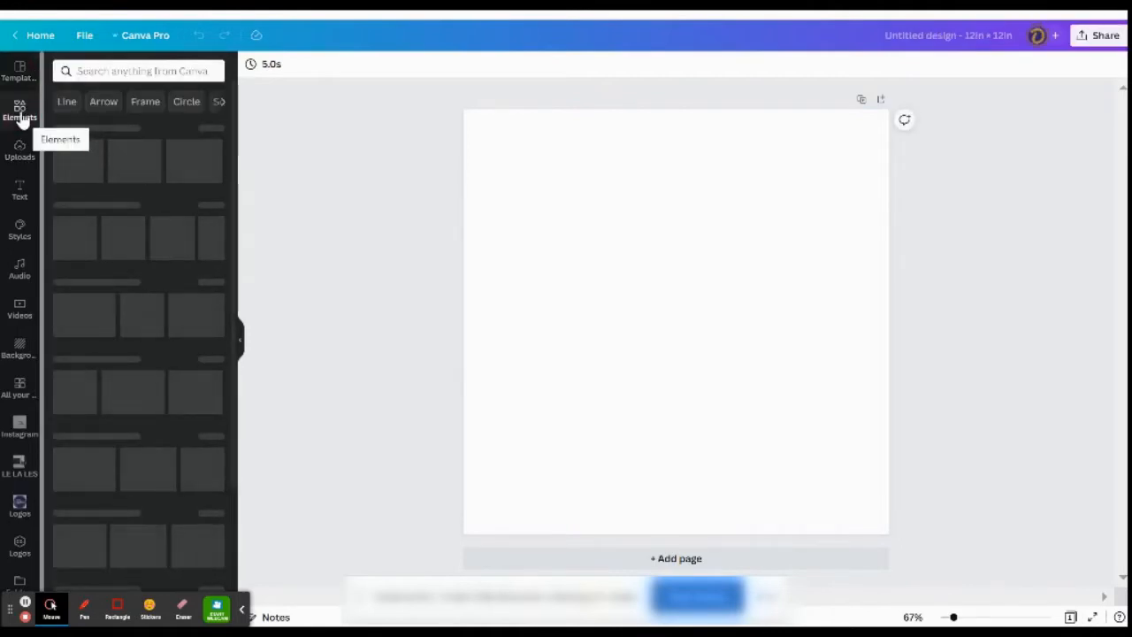
pyautogui.click(101, 71)
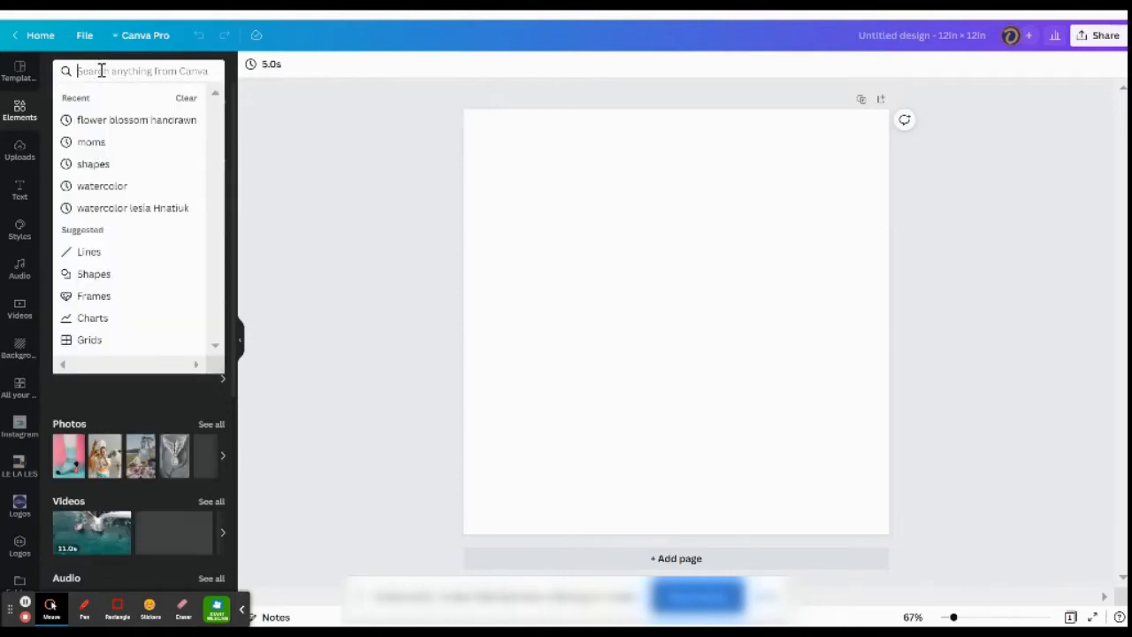
pyautogui.write('watercolo')
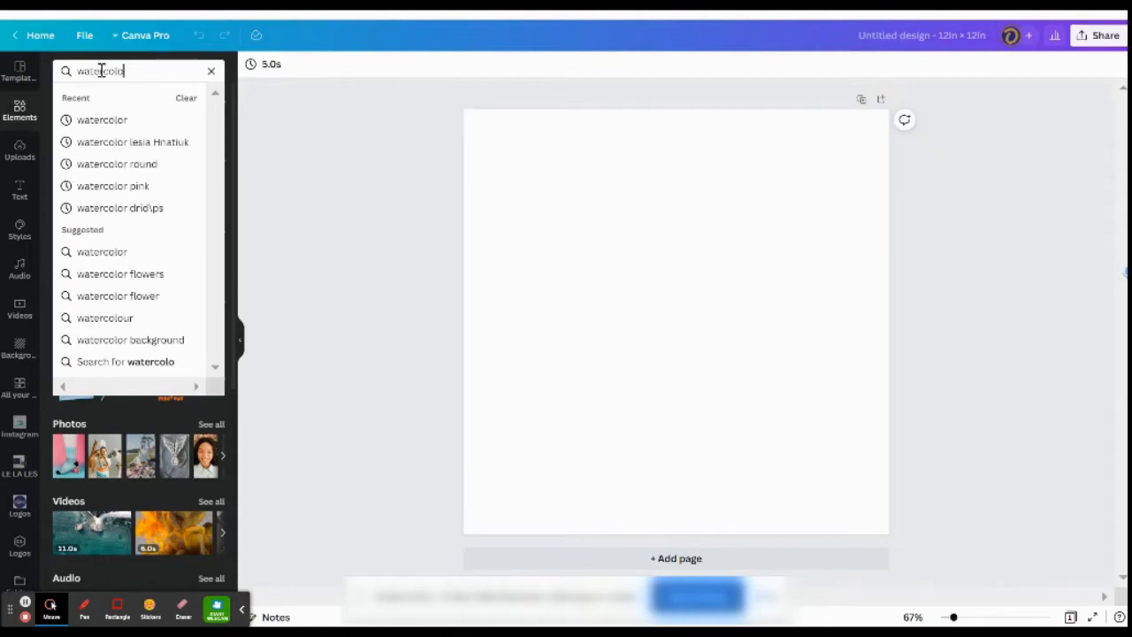
pyautogui.click(131, 143)
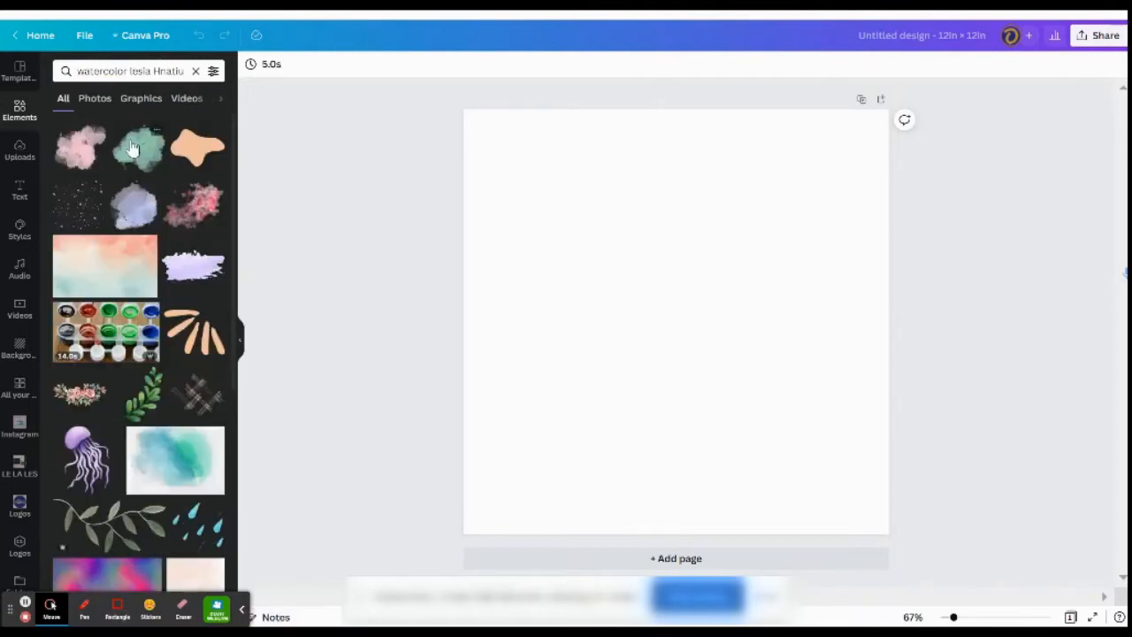
pyautogui.click(80, 155)
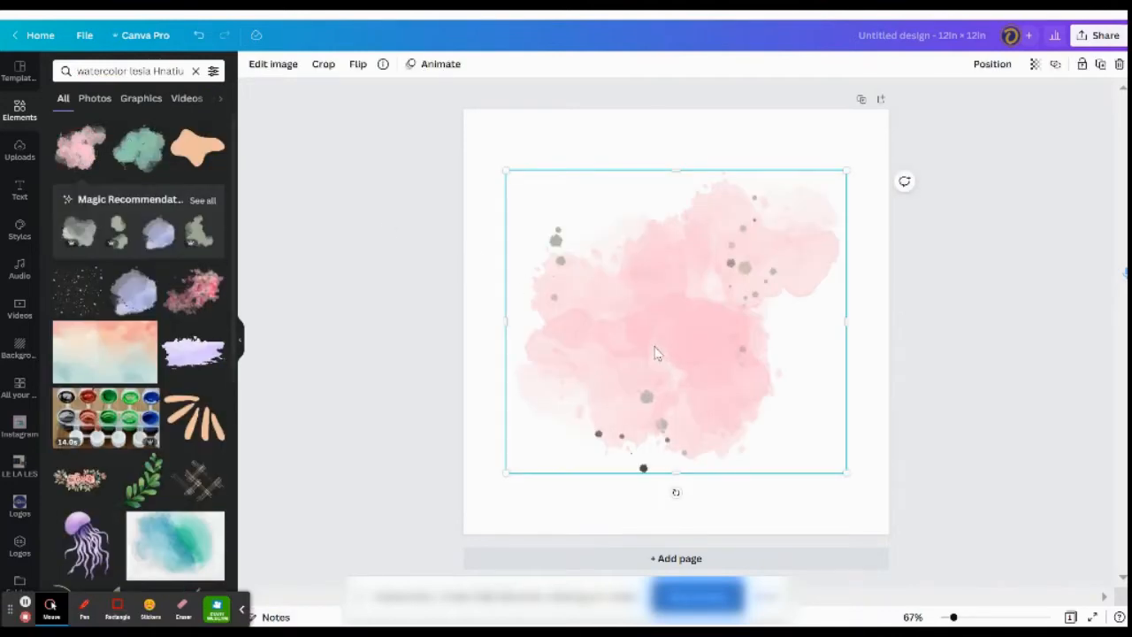
# Move the pink watercolor splash into the page's upper-left corner and enlarge it until it reaches the page's bottom edge.
pyautogui.moveTo(654, 353); pyautogui.dragTo(465, 235)
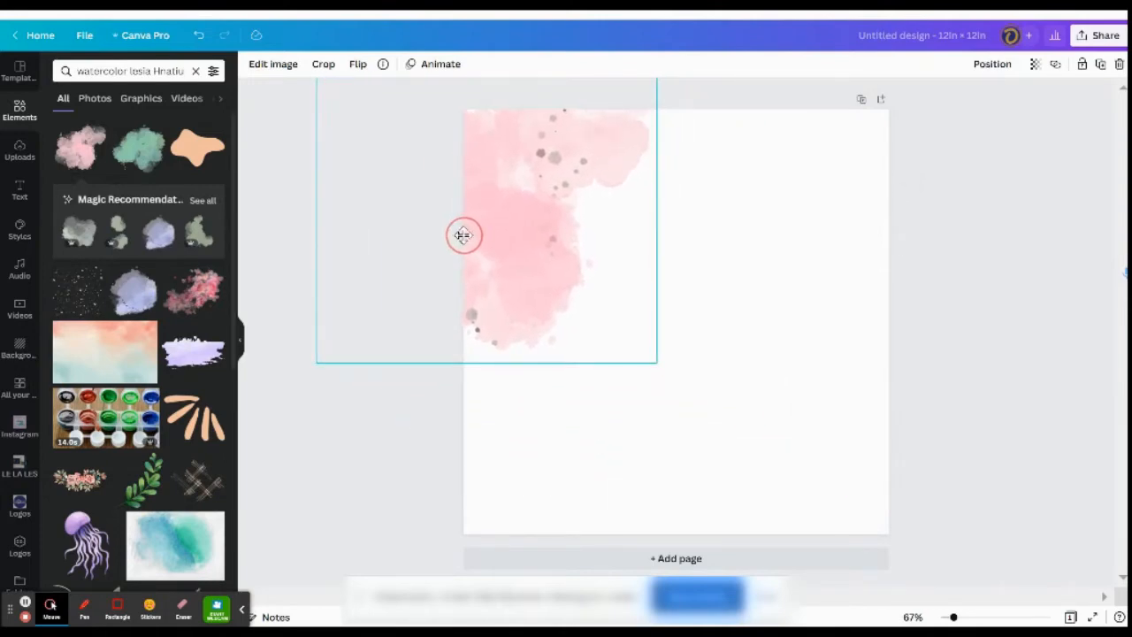
pyautogui.moveTo(657, 363); pyautogui.dragTo(847, 534)
pyautogui.moveTo(605, 386); pyautogui.dragTo(525, 339)
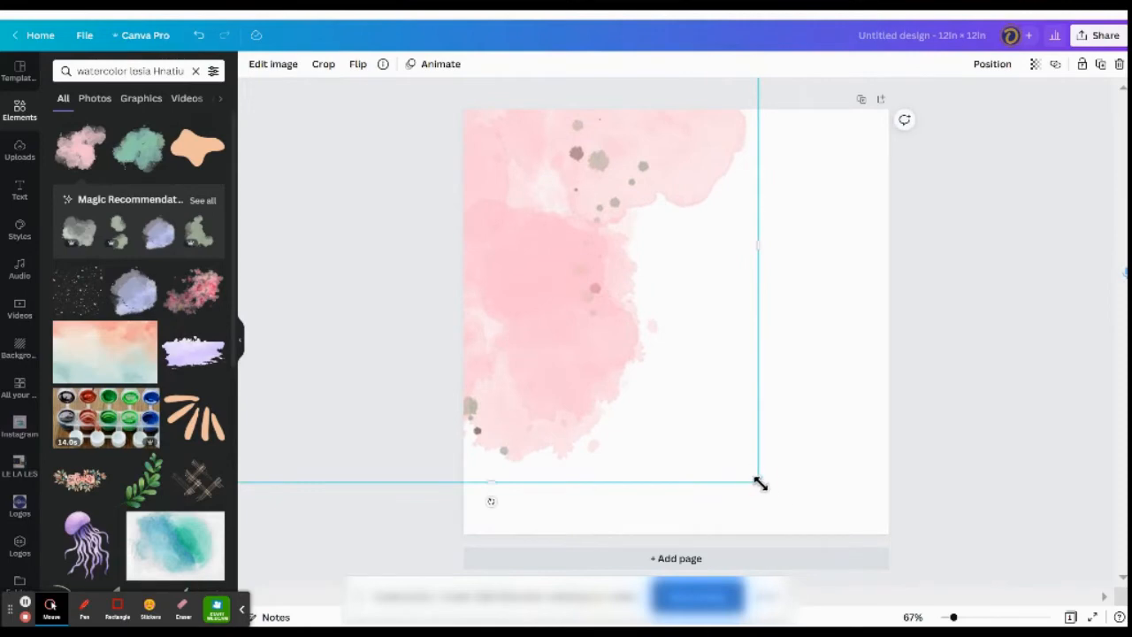
pyautogui.moveTo(760, 483); pyautogui.dragTo(816, 540)
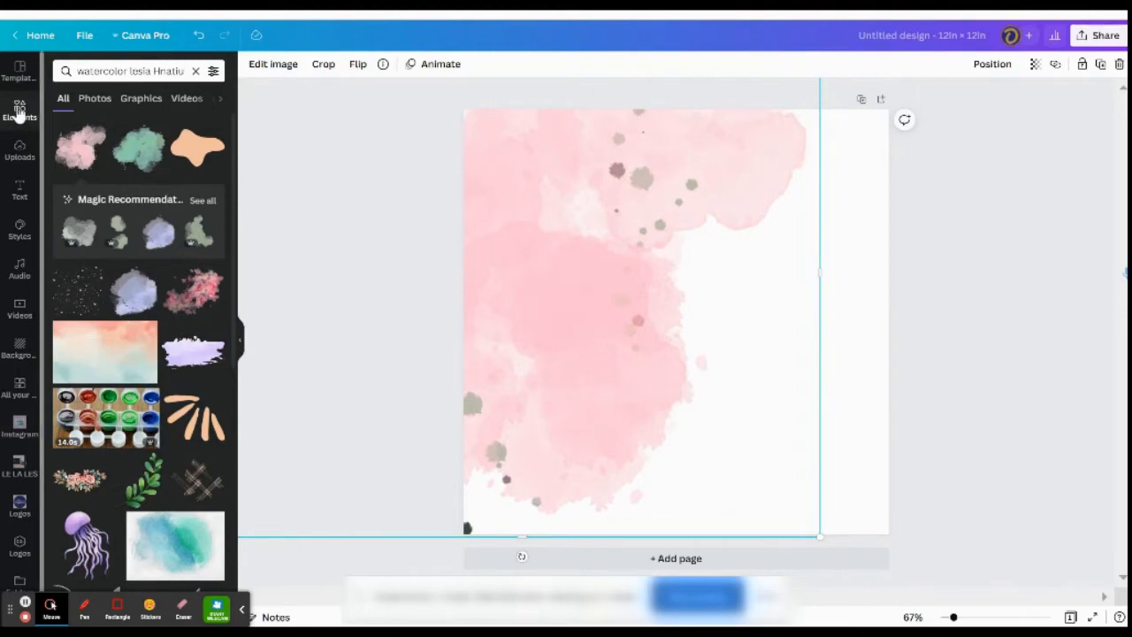
# Search the elements for "watercolor" and look through the available watercolor graphics.
pyautogui.click(195, 71)
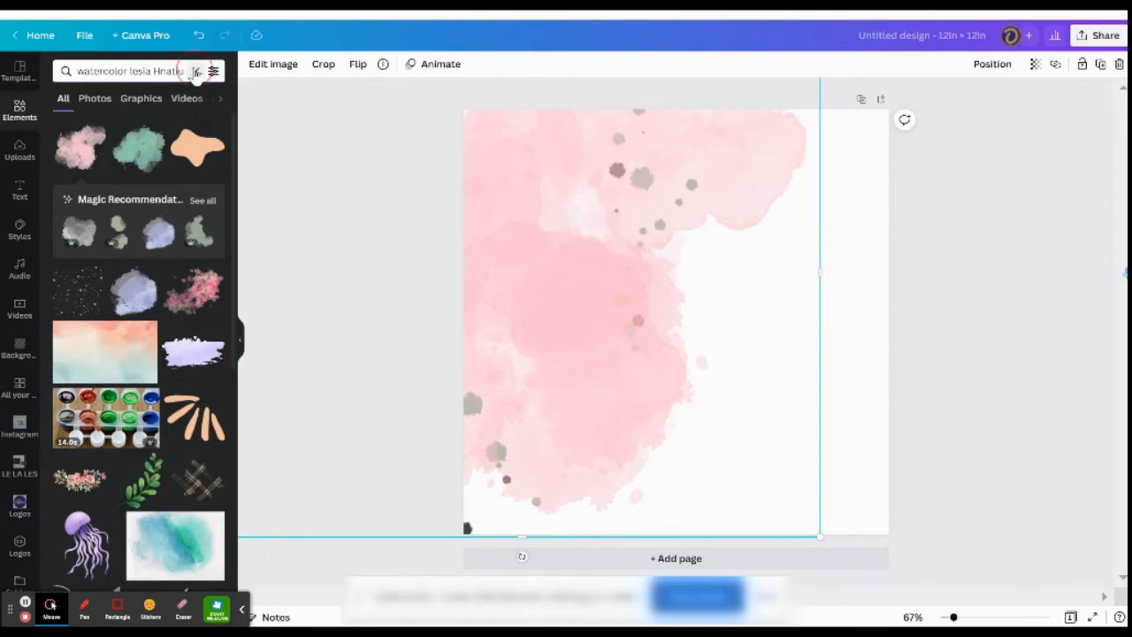
pyautogui.write('wa')
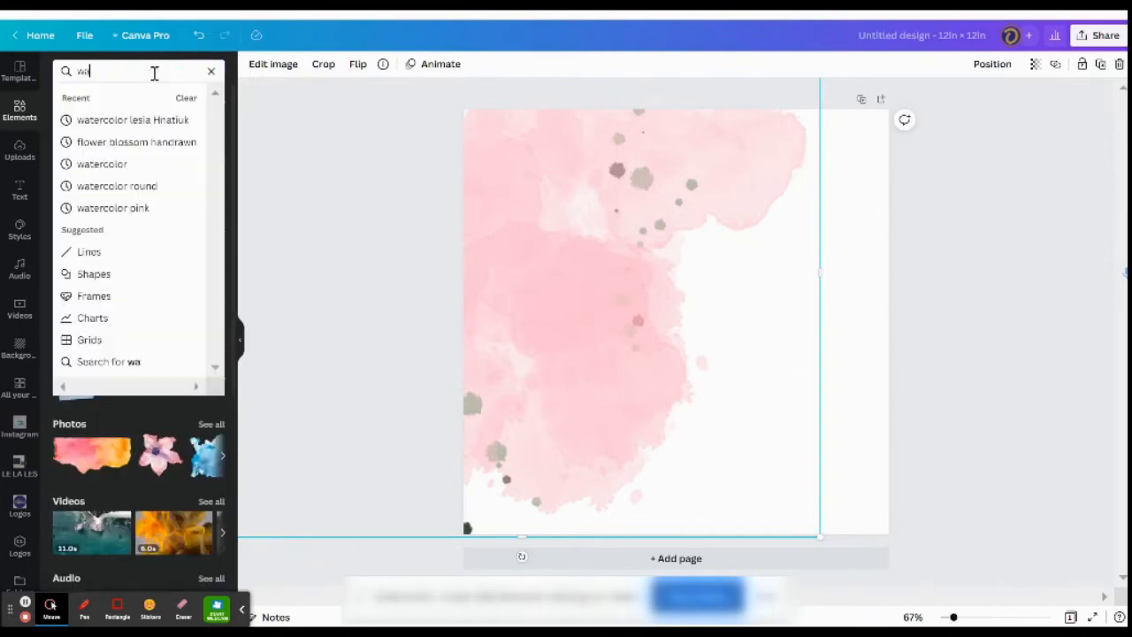
pyautogui.write('tercolor')
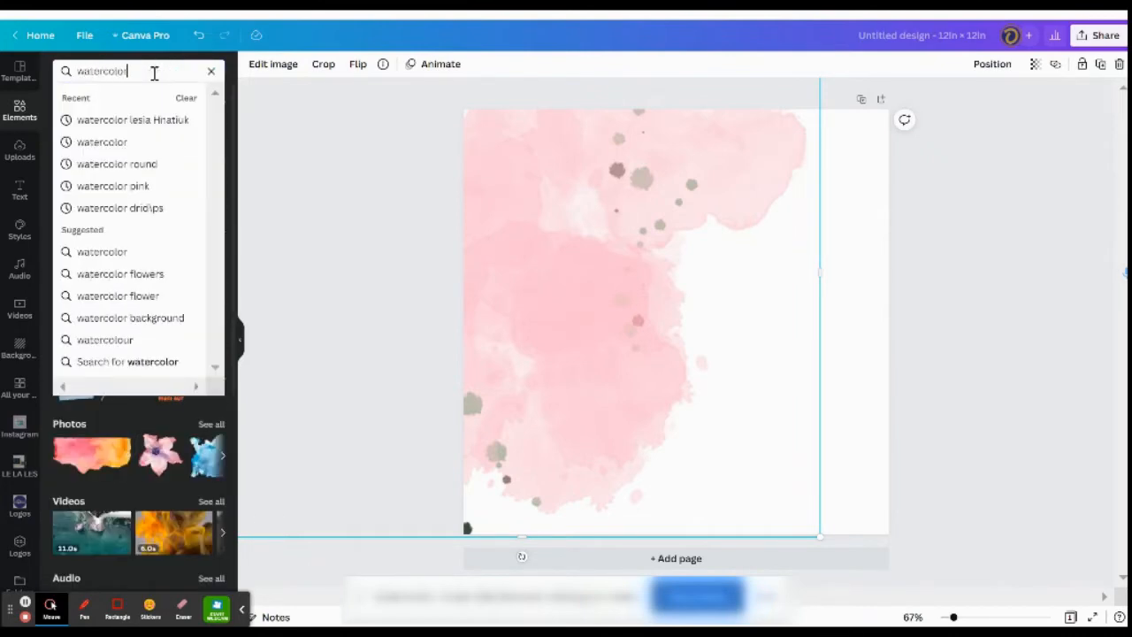
pyautogui.press('Return')
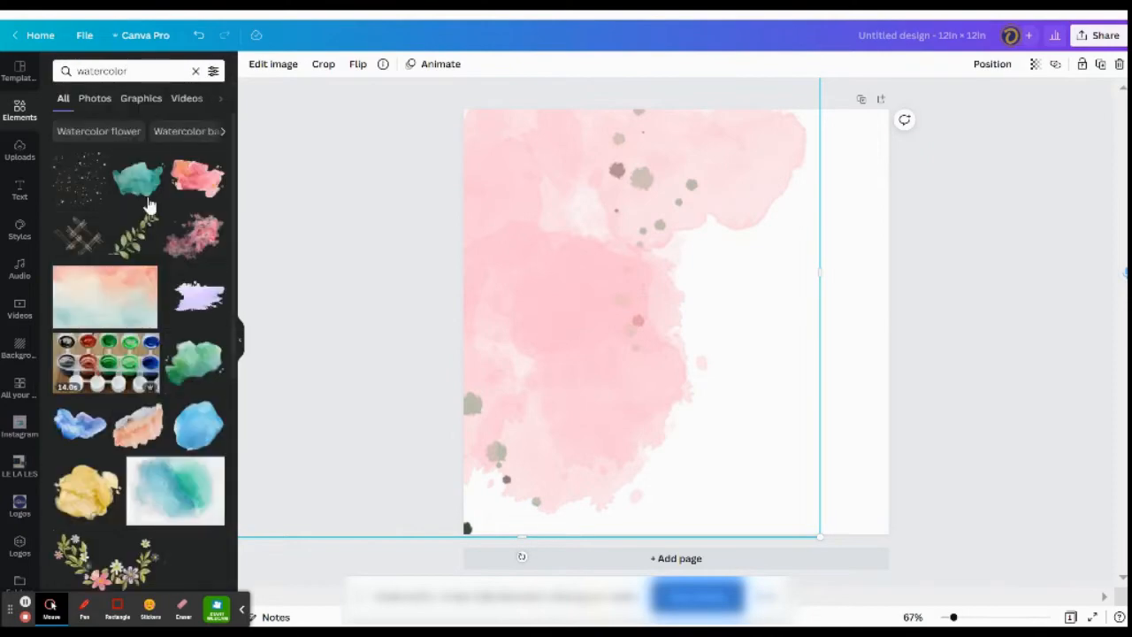
pyautogui.scroll(-5, 139, 286)
pyautogui.scroll(-5, 139, 286)
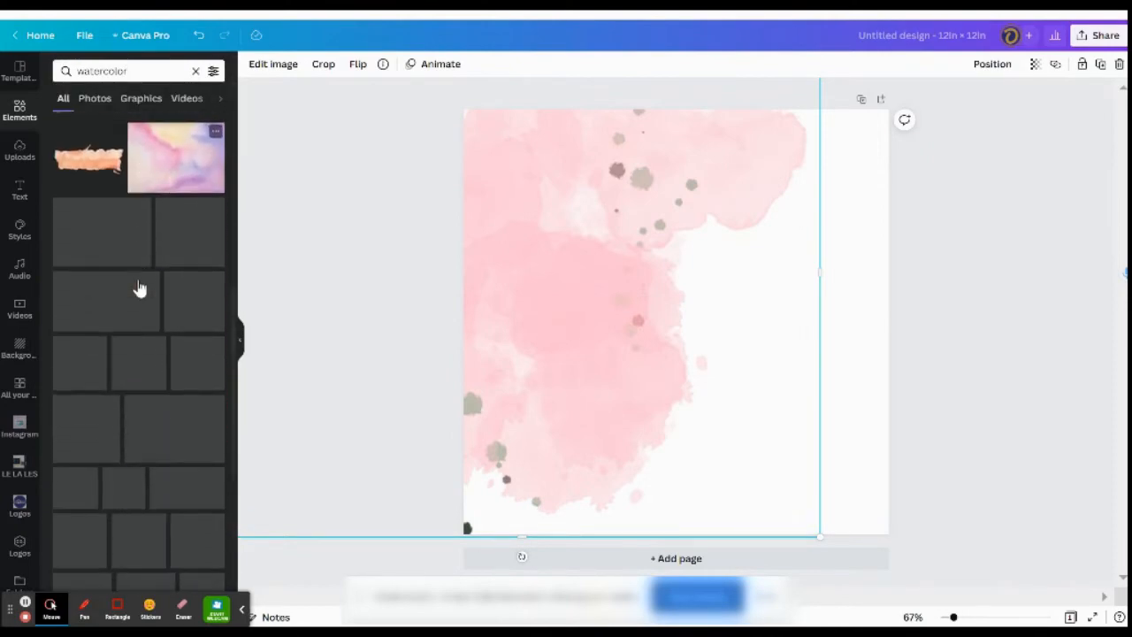
pyautogui.scroll(-3, 139, 285)
pyautogui.scroll(-3, 139, 286)
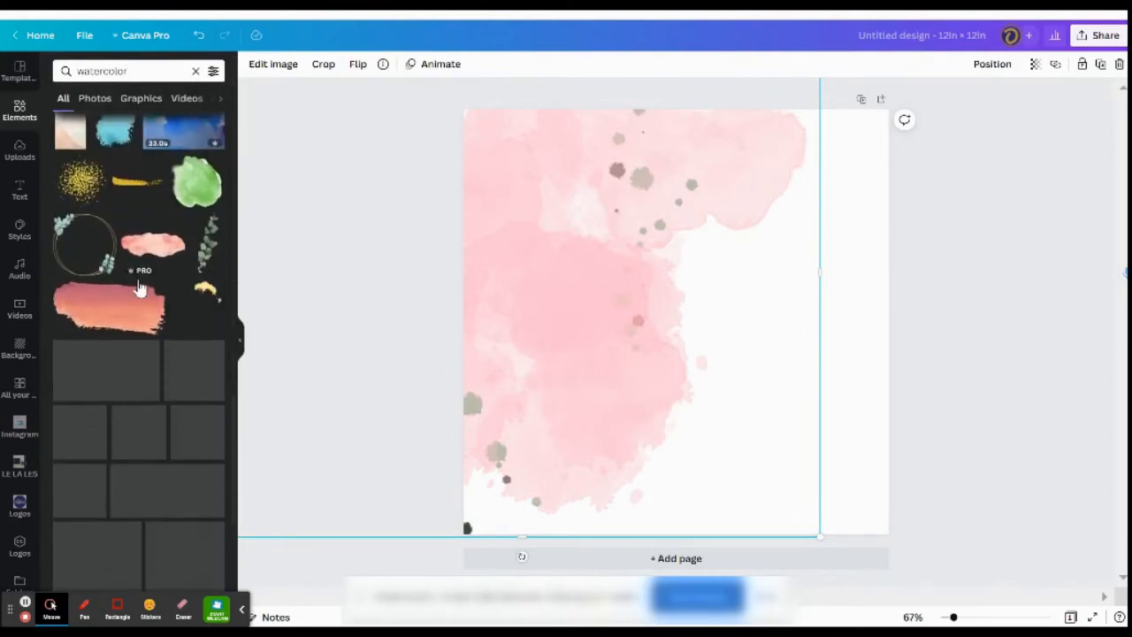
pyautogui.scroll(3, 144, 275)
pyautogui.scroll(5, 145, 275)
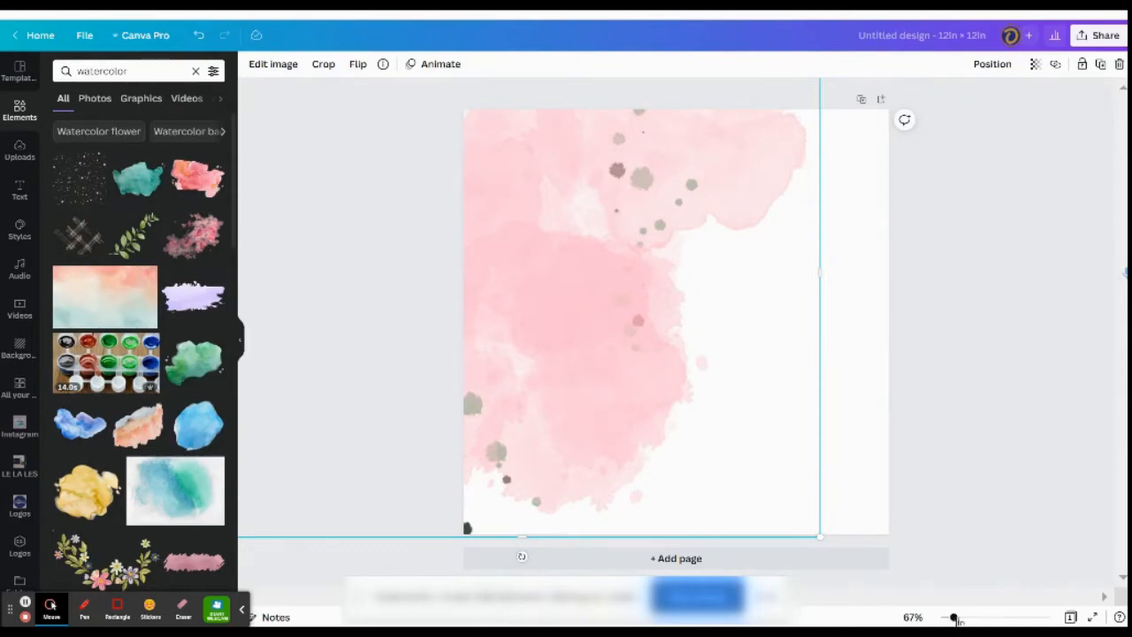
pyautogui.moveTo(954, 618)
pyautogui.mouseDown()
pyautogui.moveTo(981, 618)
pyautogui.moveTo(954, 618)
pyautogui.mouseUp()
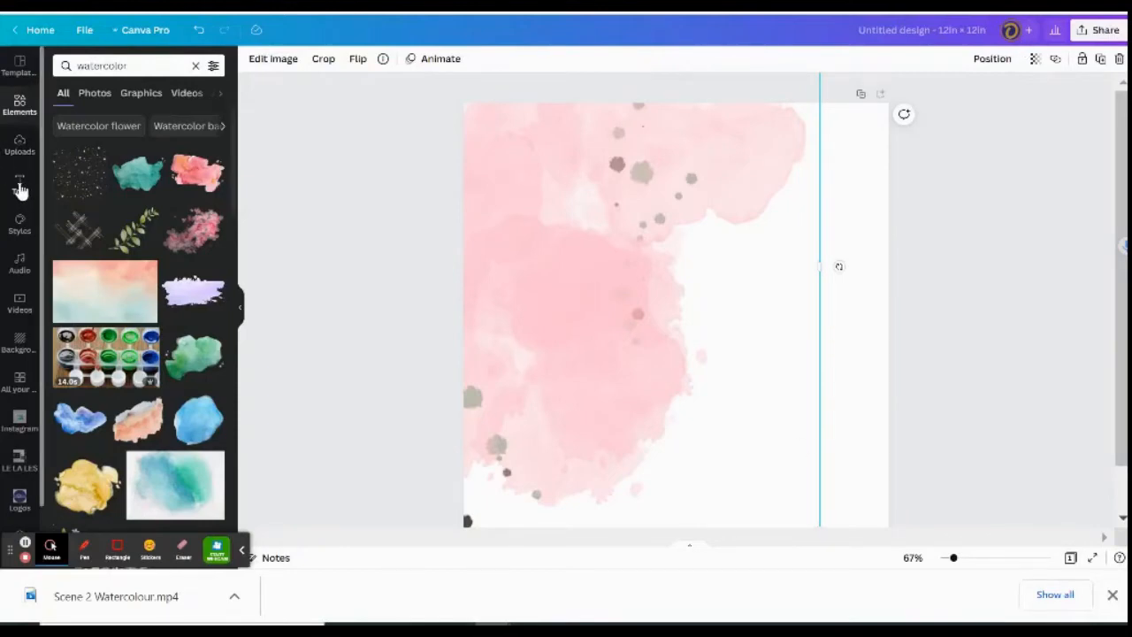
# Add a heading reading "Moments" near the top of the page, over the pink watercolor.
pyautogui.click(19, 188)
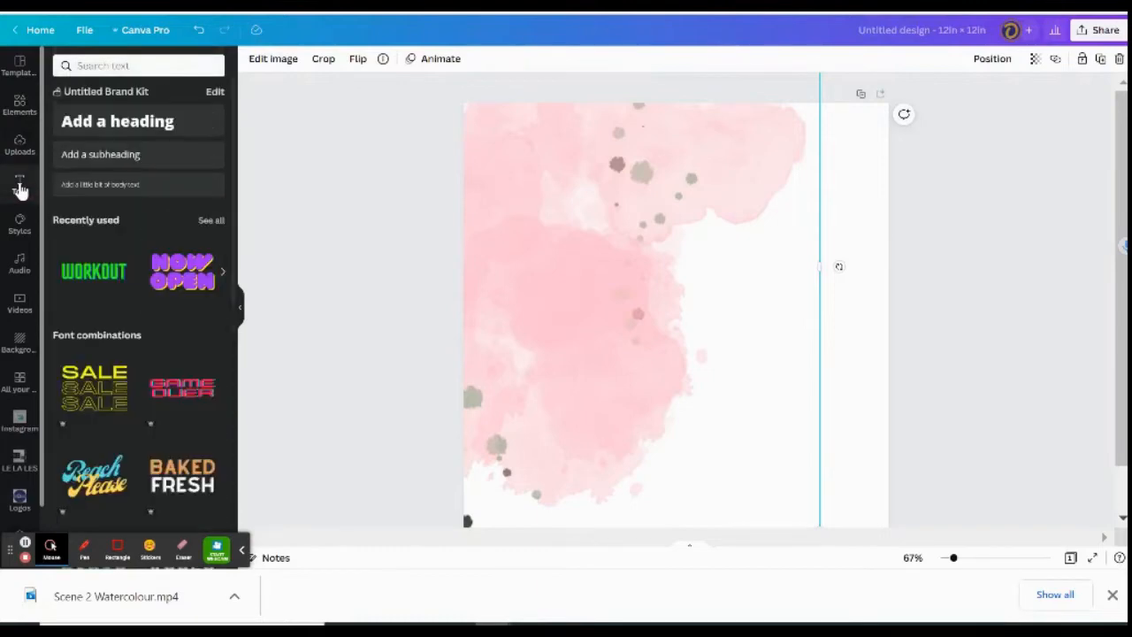
pyautogui.click(146, 124)
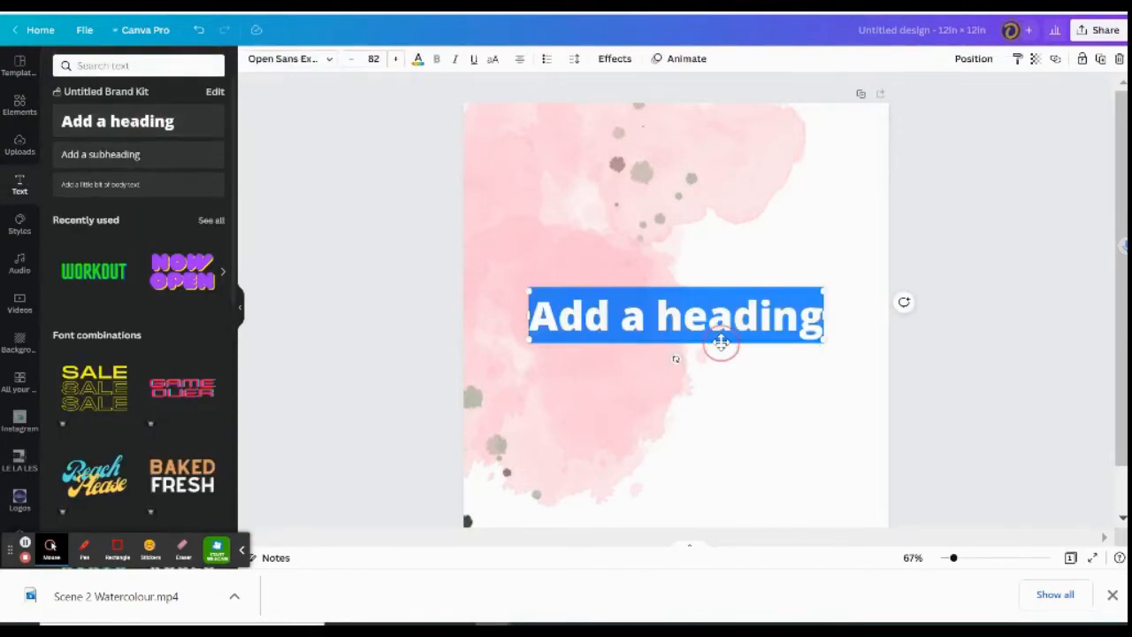
pyautogui.moveTo(721, 343); pyautogui.dragTo(750, 194)
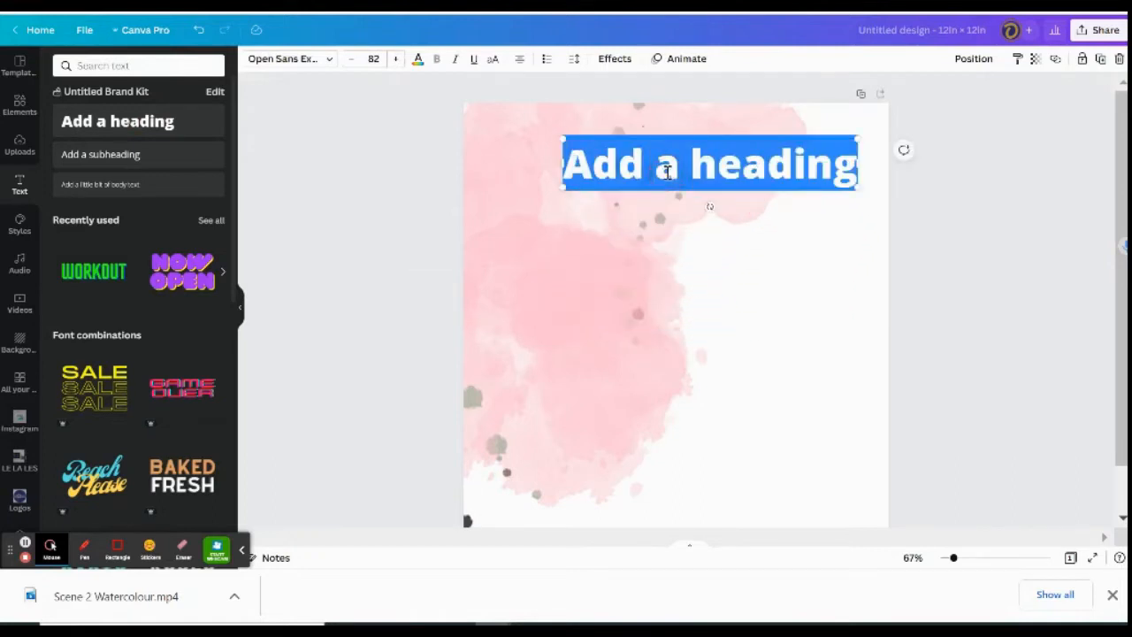
pyautogui.write('Moments')
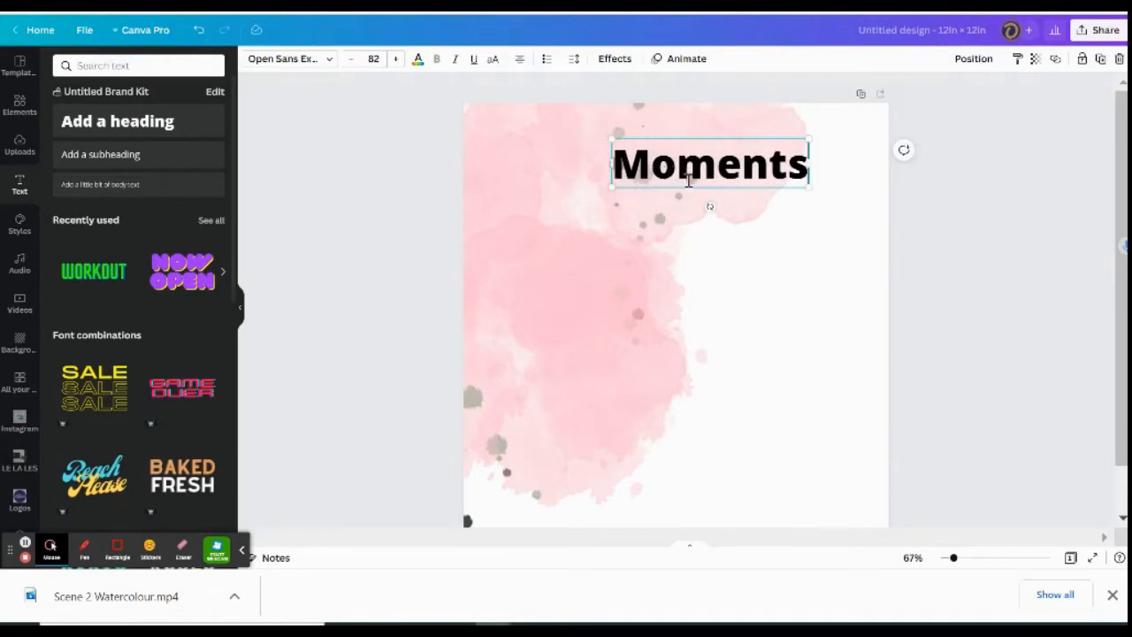
# Color the "Moments" heading golden brown #ab762b from the Project palette.
pyautogui.doubleClick(695, 174)
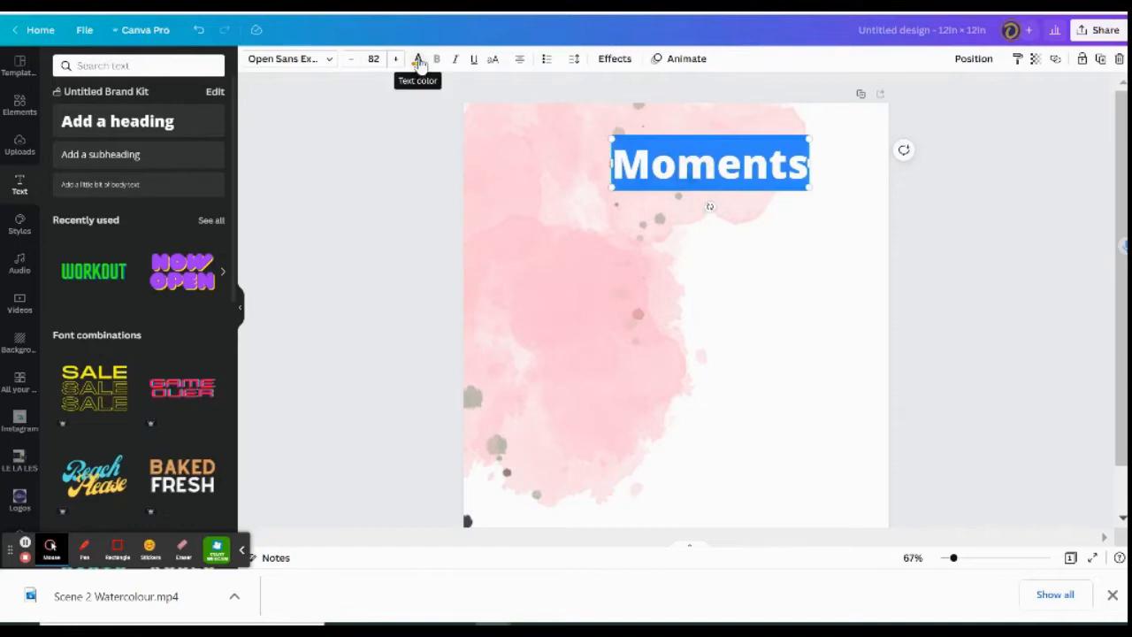
pyautogui.click(419, 60)
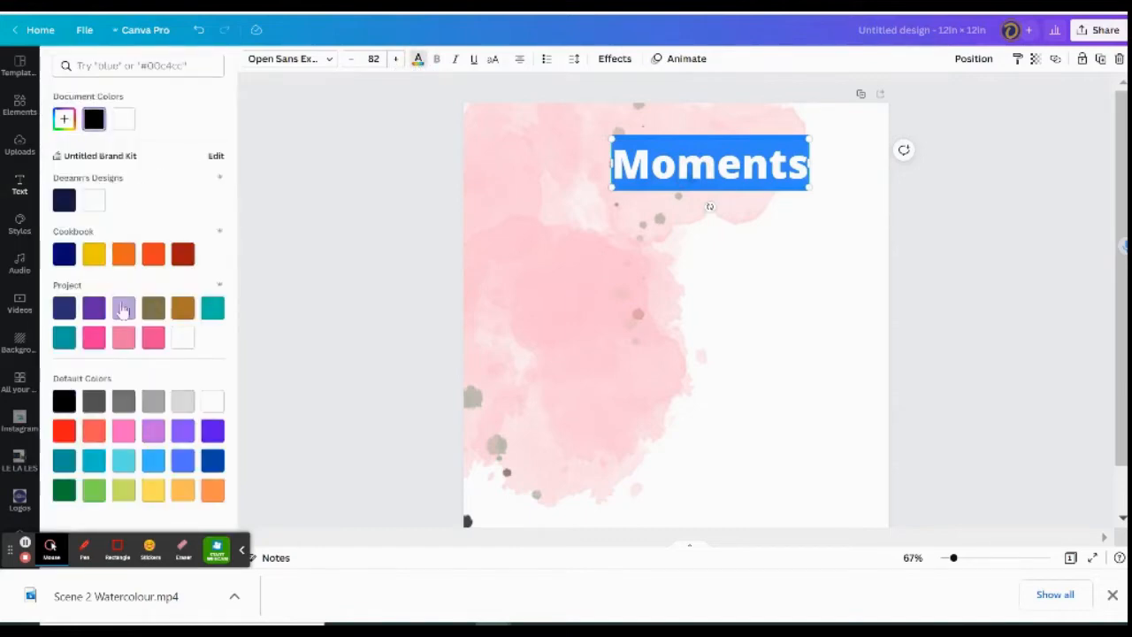
pyautogui.click(155, 312)
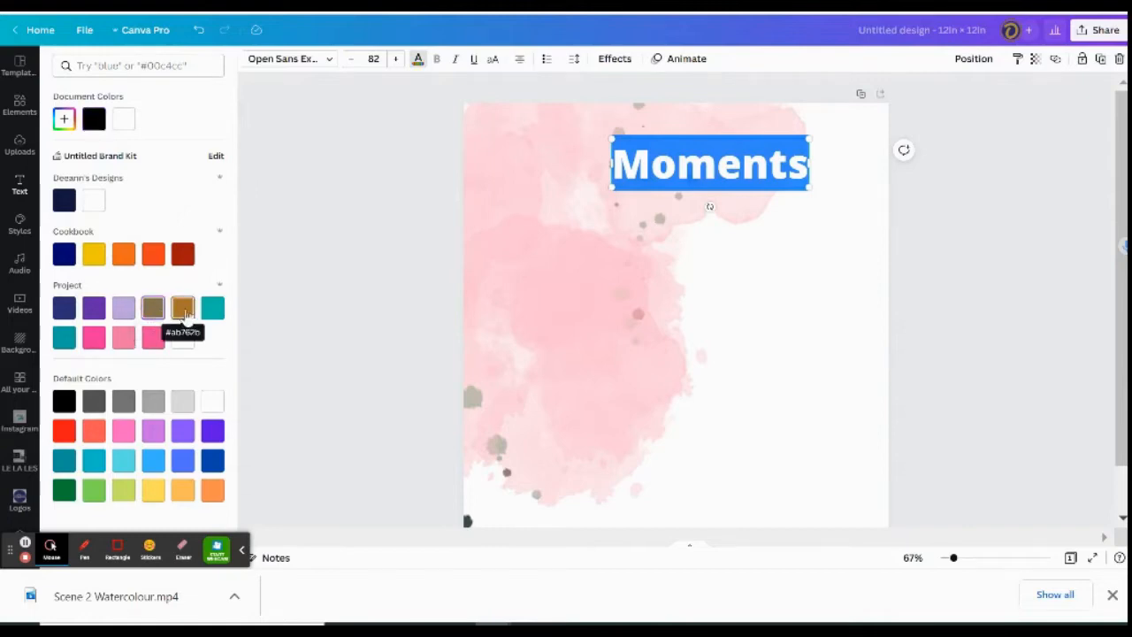
pyautogui.click(184, 313)
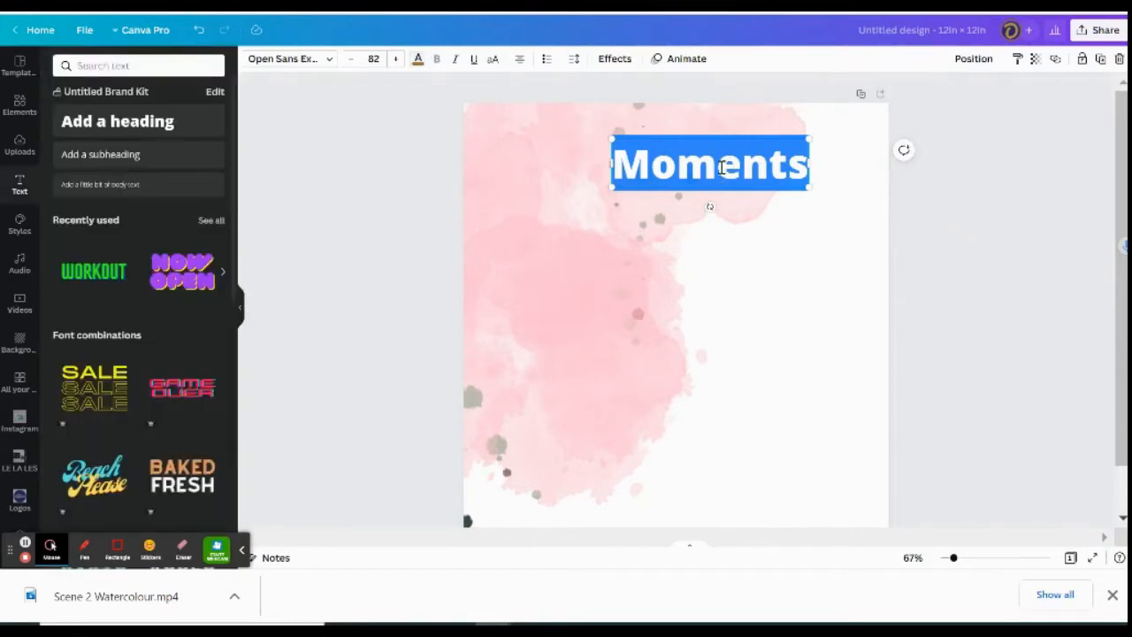
pyautogui.click(718, 168)
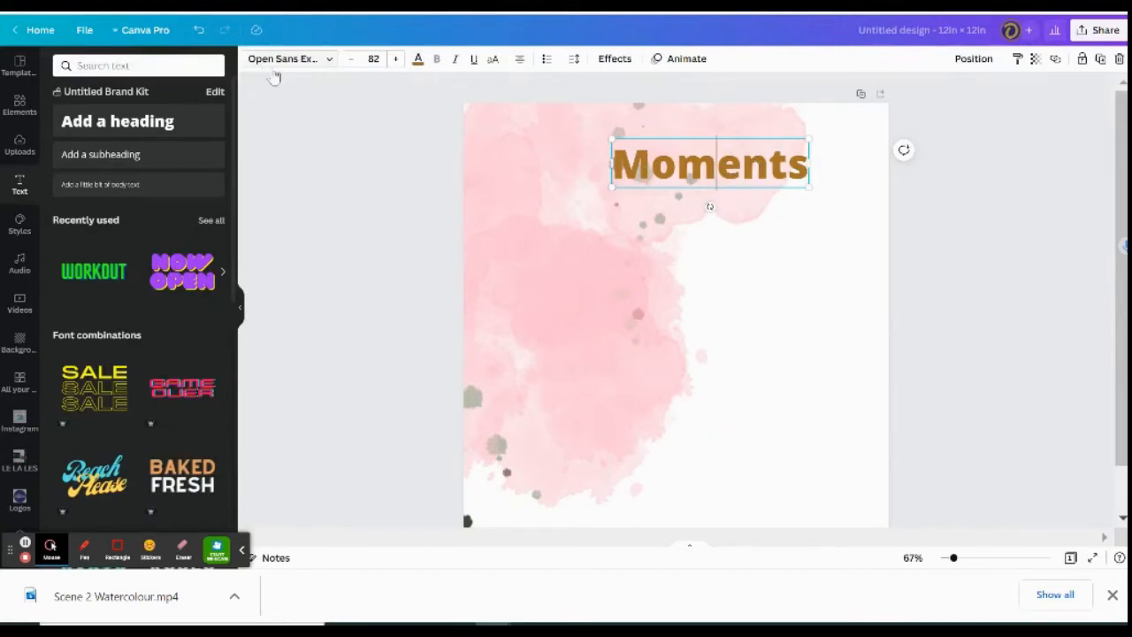
# Set the "Moments" heading in the Playlist Script font and enlarge it to a font size of about 146.
pyautogui.click(280, 63)
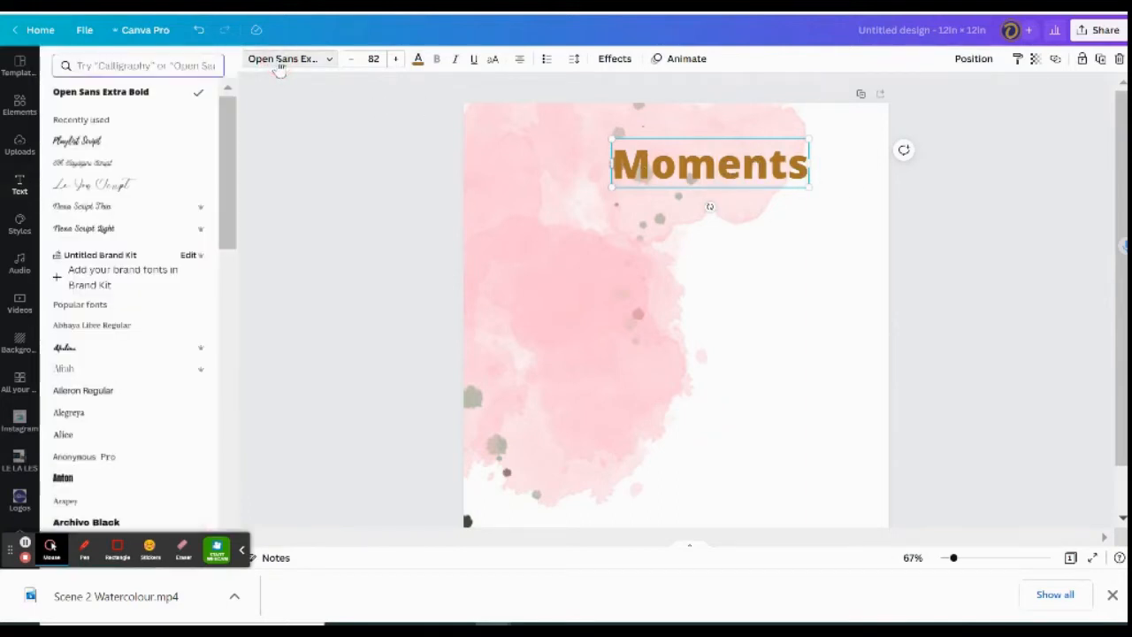
pyautogui.click(132, 67)
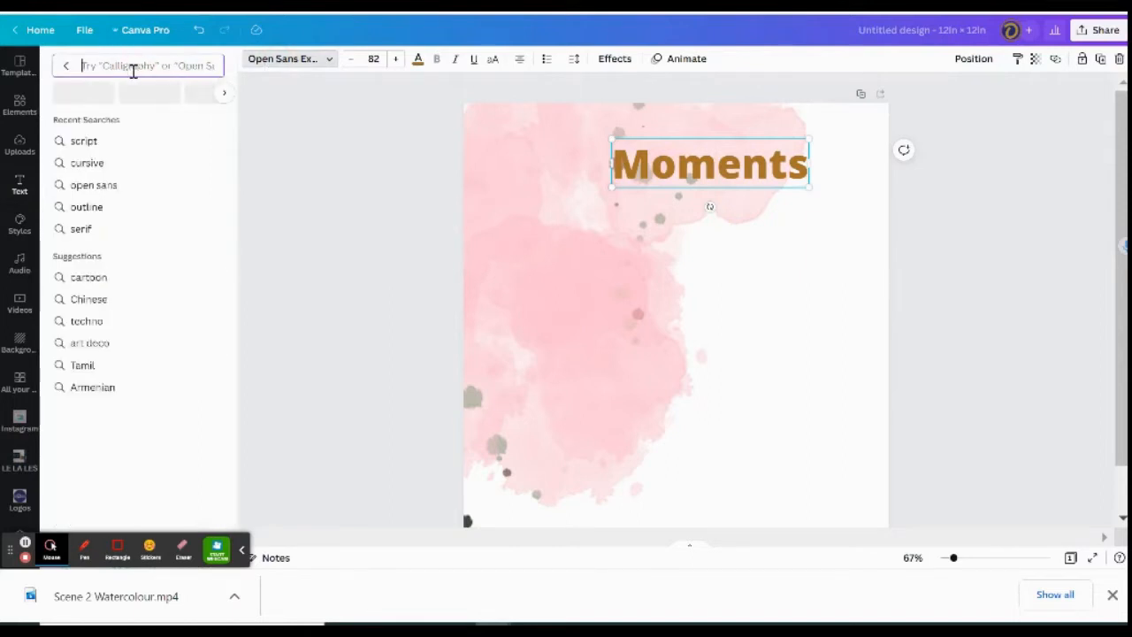
pyautogui.write('script')
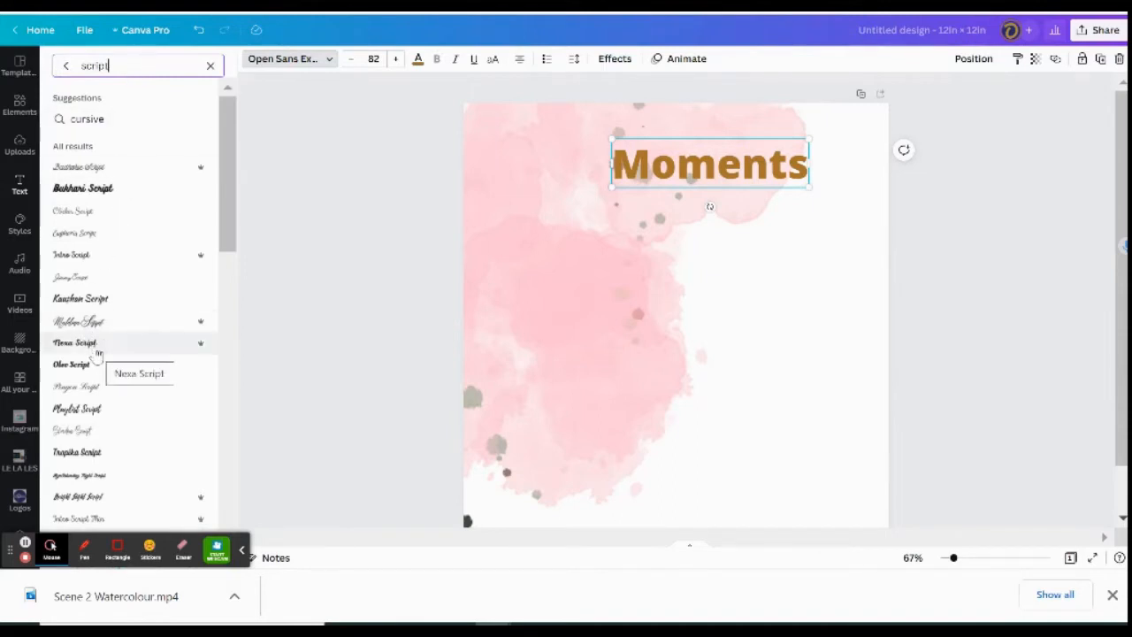
pyautogui.click(107, 410)
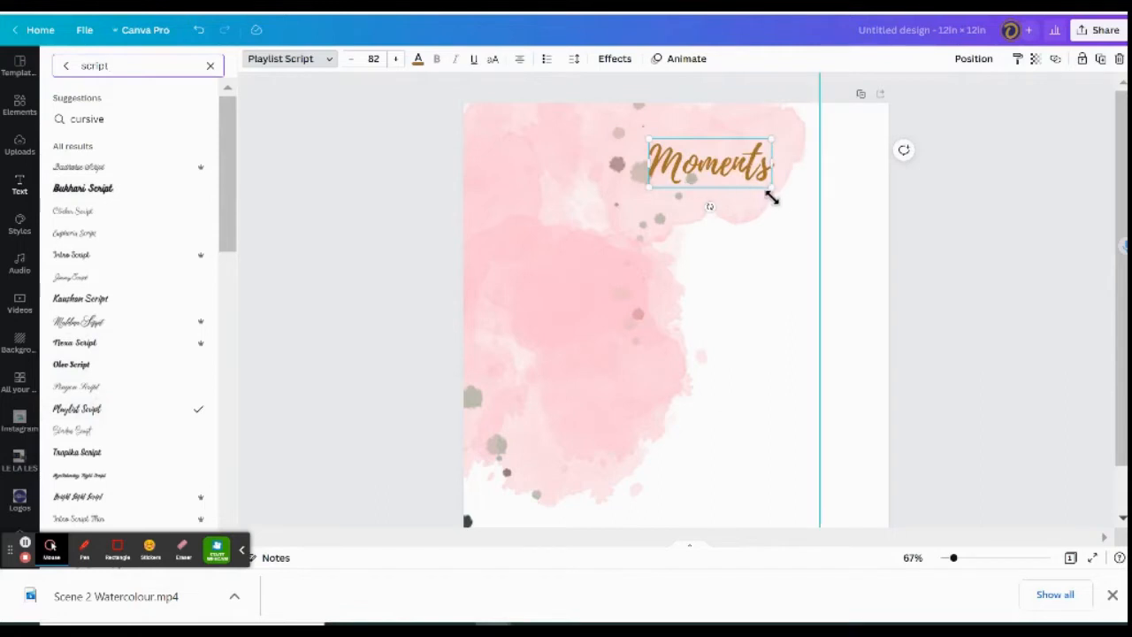
pyautogui.moveTo(772, 189); pyautogui.dragTo(873, 221)
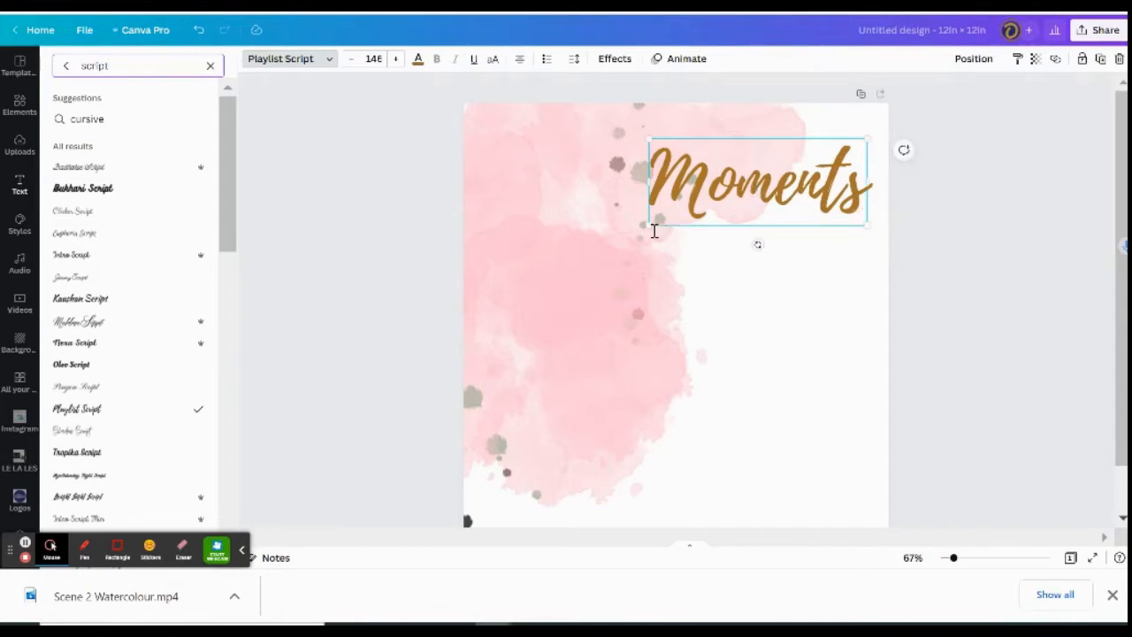
# Enlarge the "Moments" heading to a font size of about 152 and move it slightly higher on the page.
pyautogui.moveTo(648, 226); pyautogui.dragTo(640, 232)
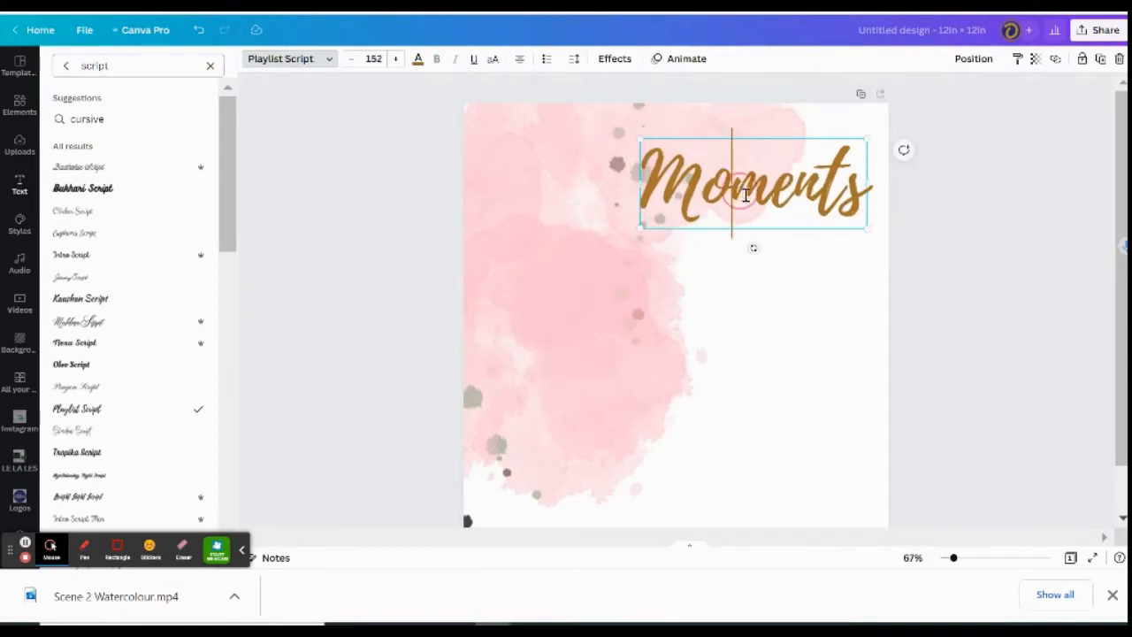
pyautogui.moveTo(753, 248); pyautogui.dragTo(755, 232)
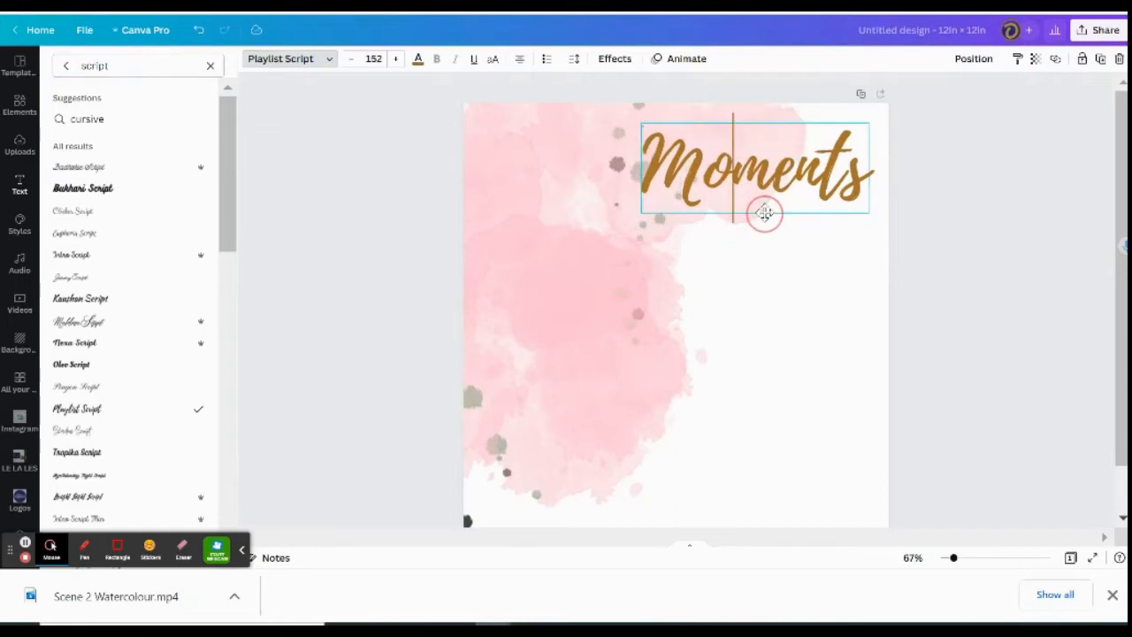
pyautogui.click(928, 240)
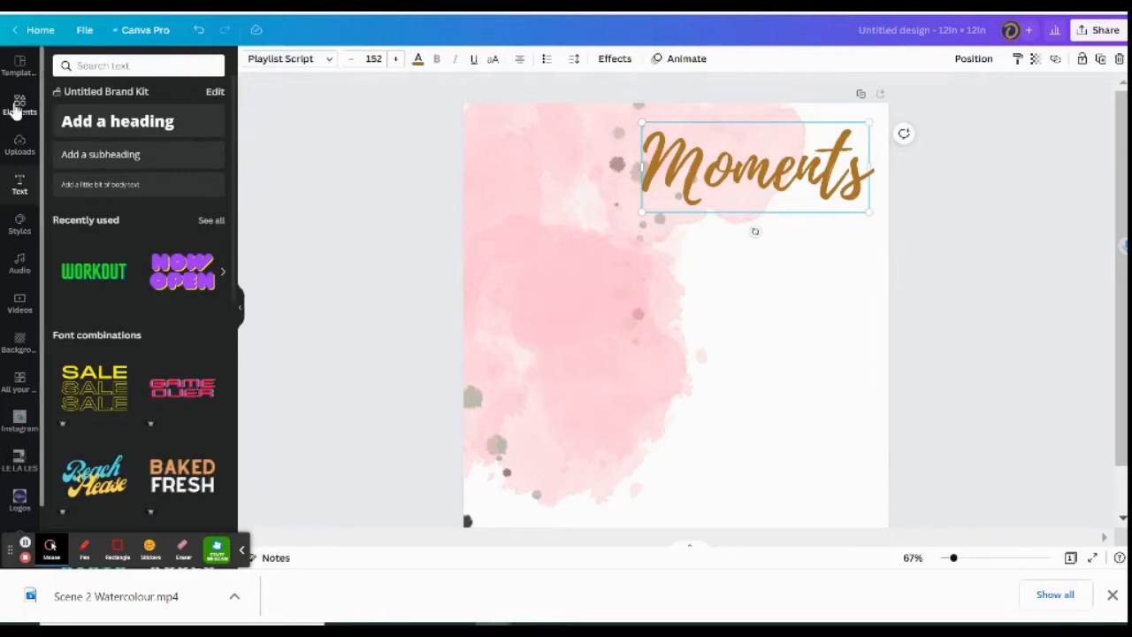
# Show the full collection of frames among the design elements.
pyautogui.click(16, 108)
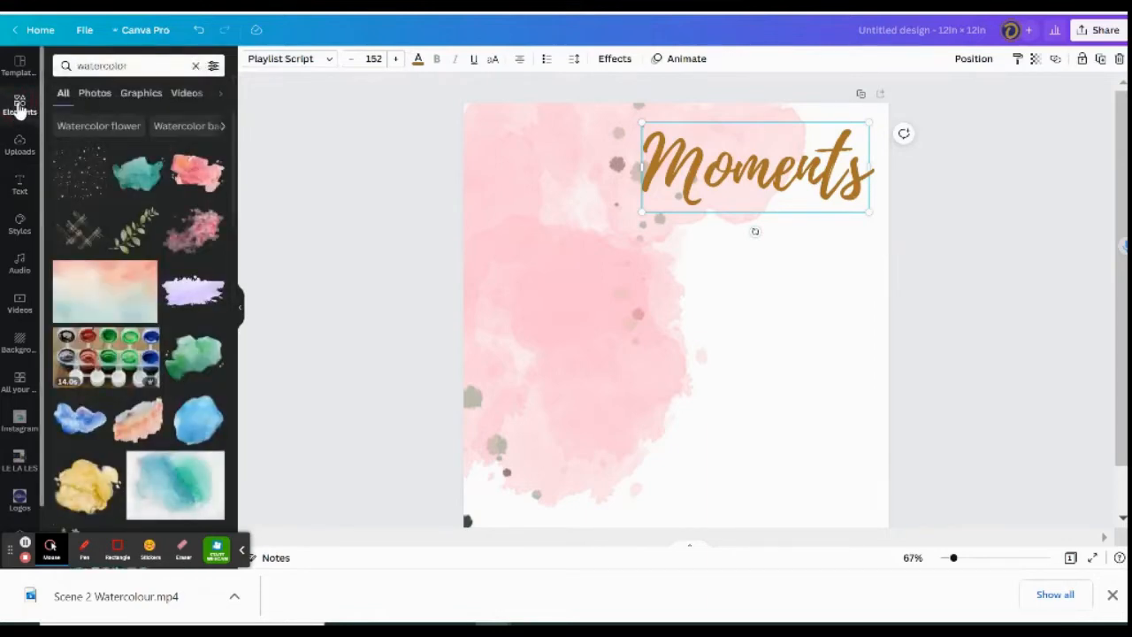
pyautogui.click(18, 104)
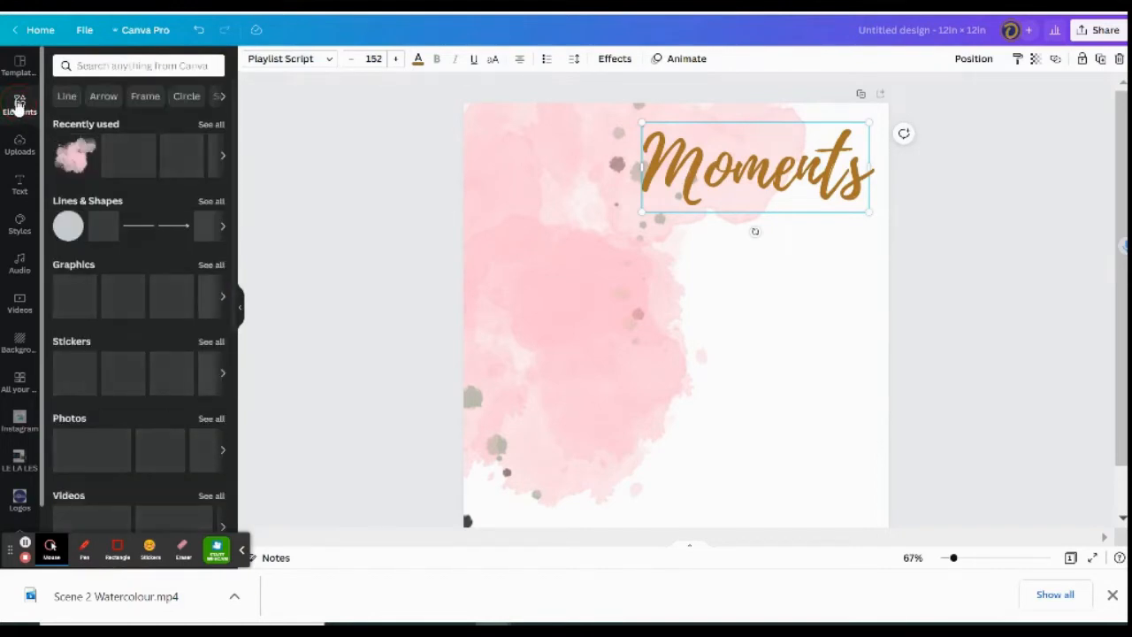
pyautogui.scroll(-3, 111, 261)
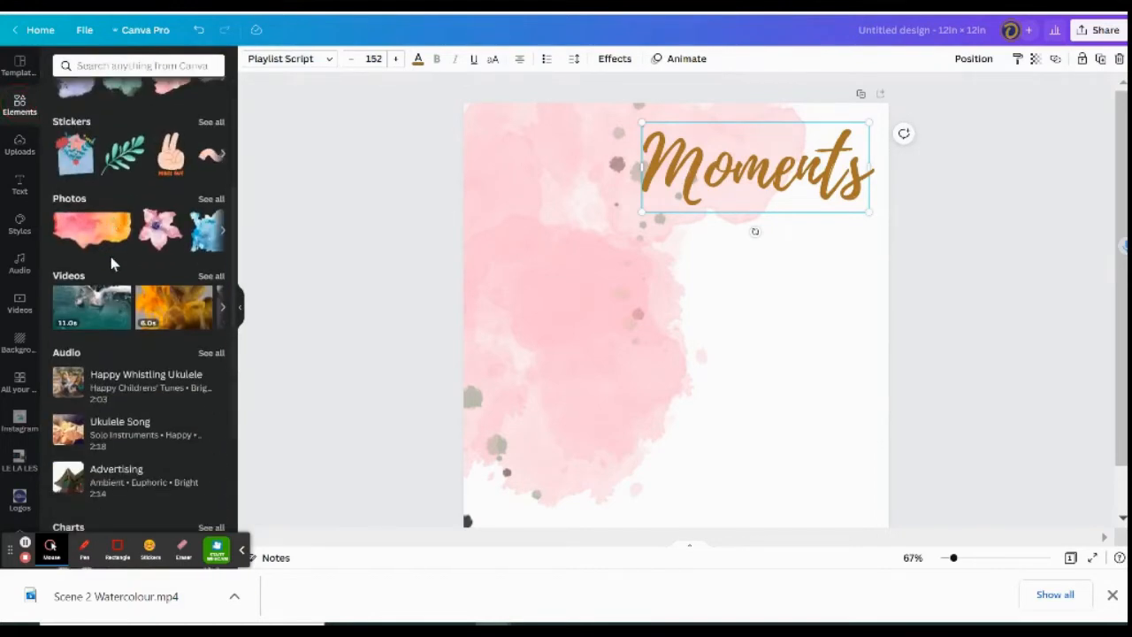
pyautogui.scroll(-3, 111, 262)
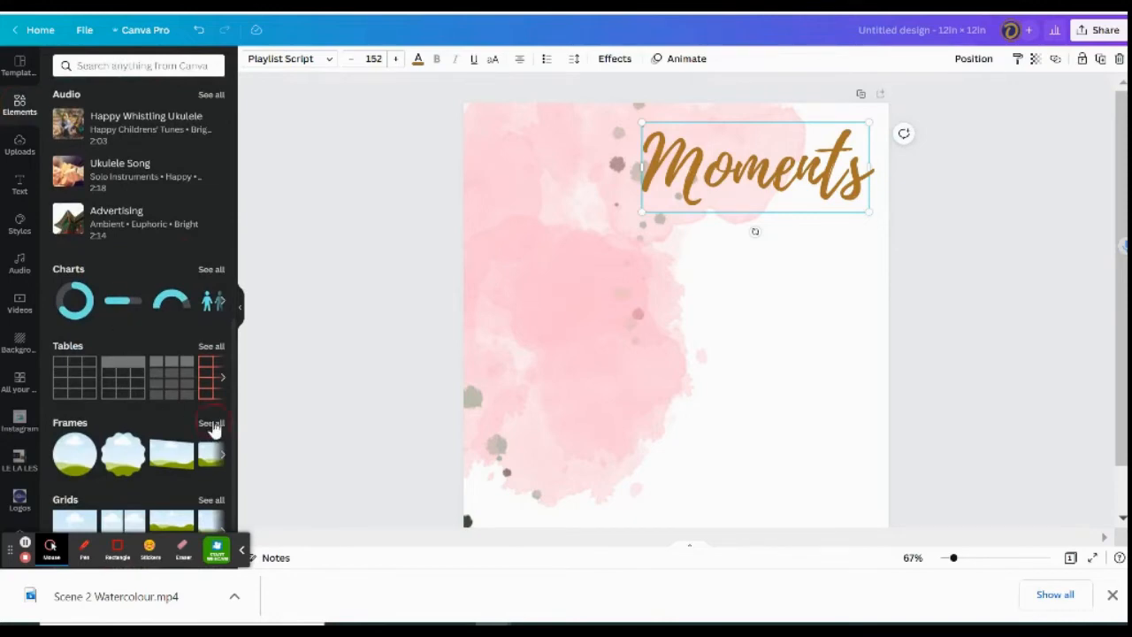
pyautogui.click(212, 424)
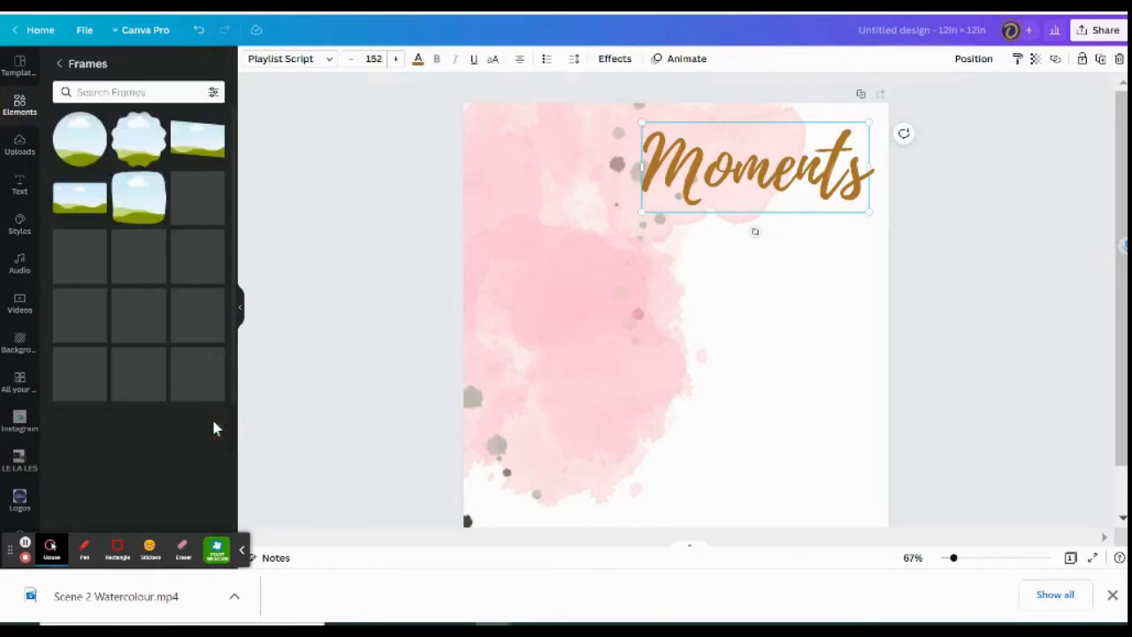
pyautogui.click(213, 92)
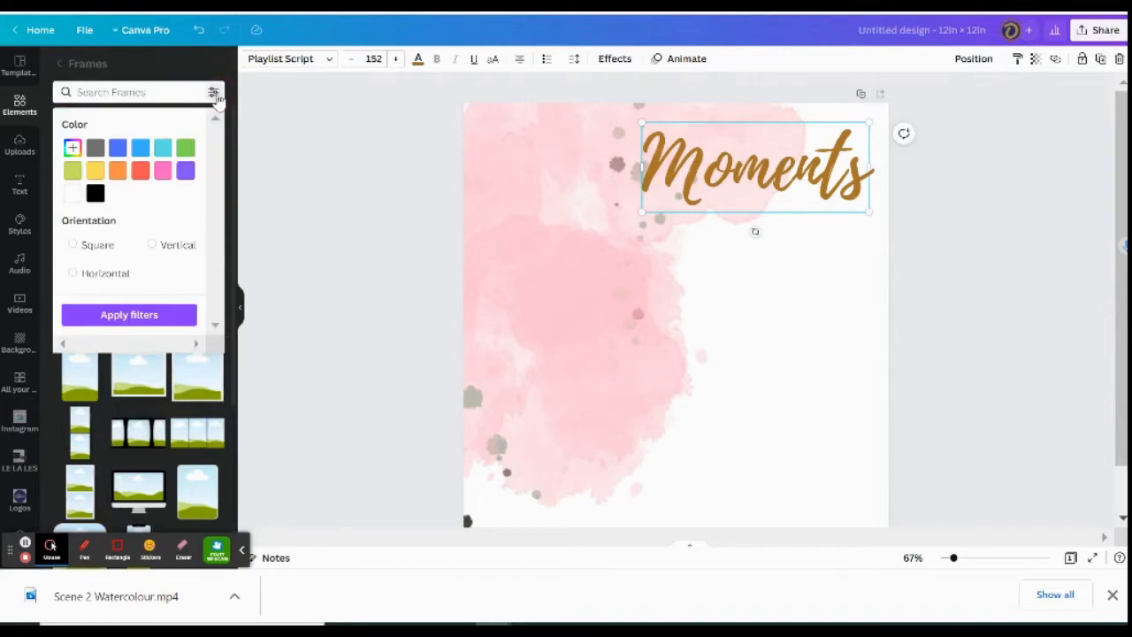
pyautogui.click(187, 93)
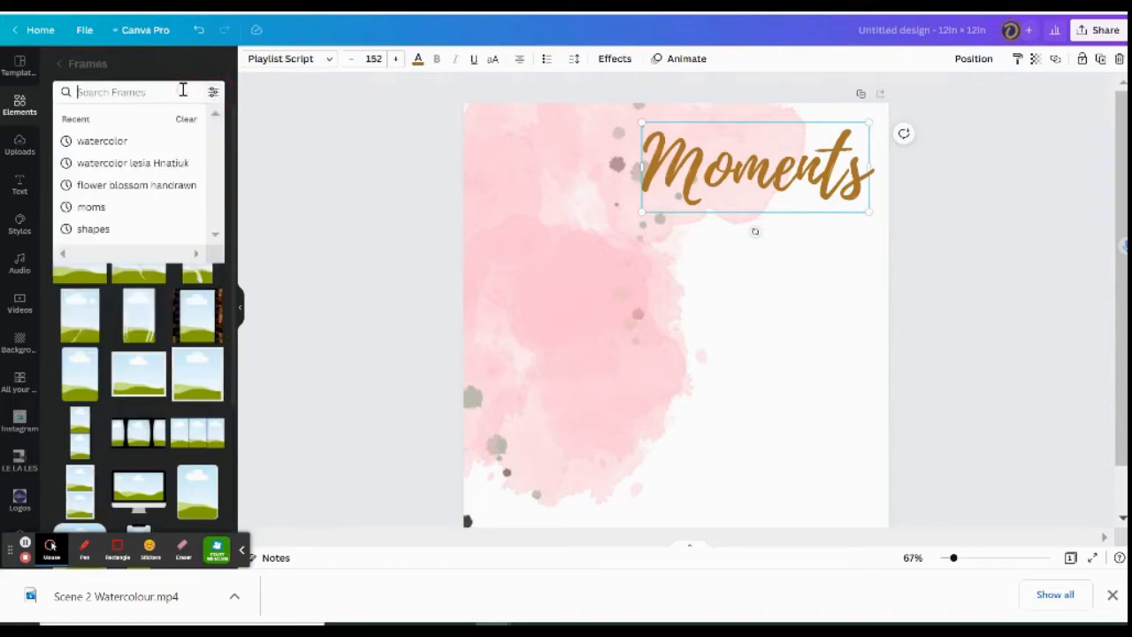
pyautogui.write('squa')
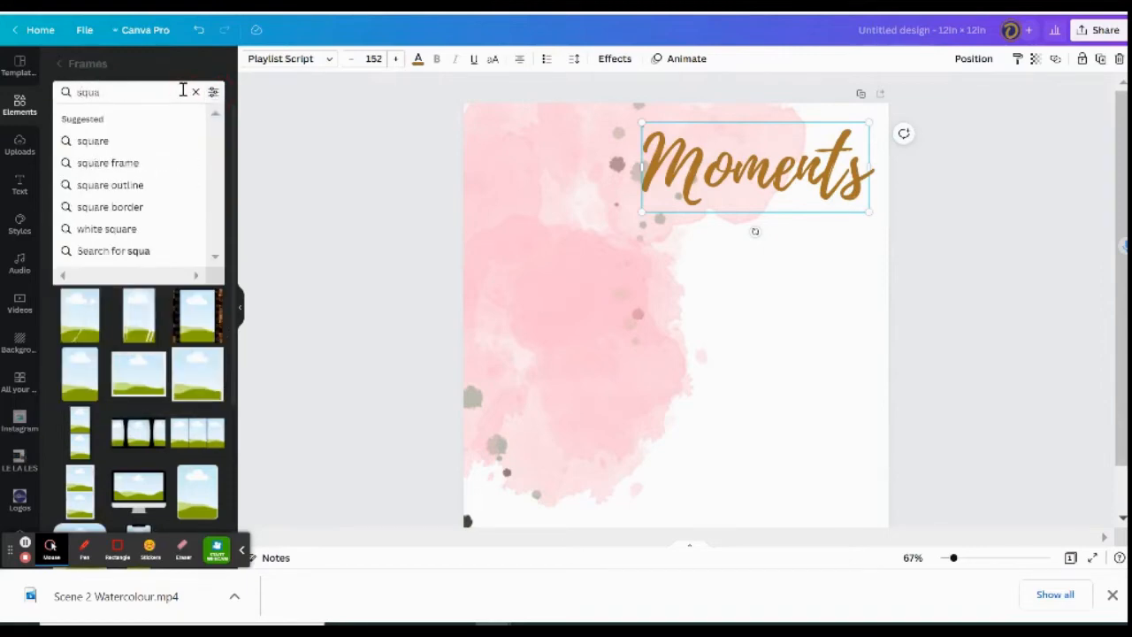
pyautogui.press('BackSpace')
pyautogui.press('BackSpace')
pyautogui.press('BackSpace')
pyautogui.press('BackSpace')
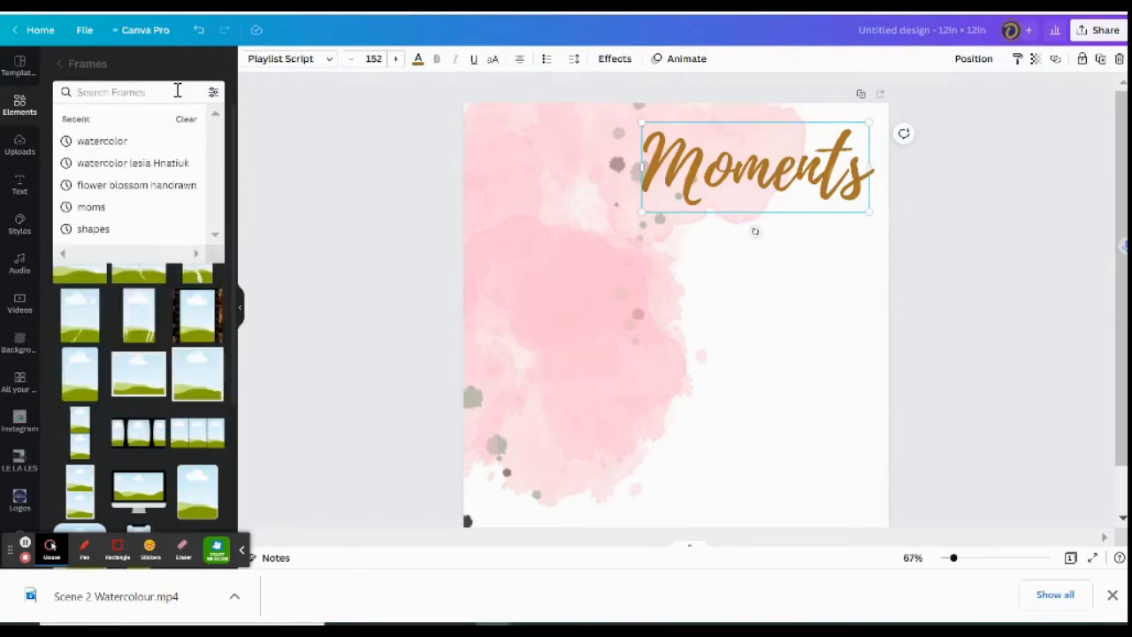
# Filter the frames to the Square orientation.
pyautogui.click(214, 92)
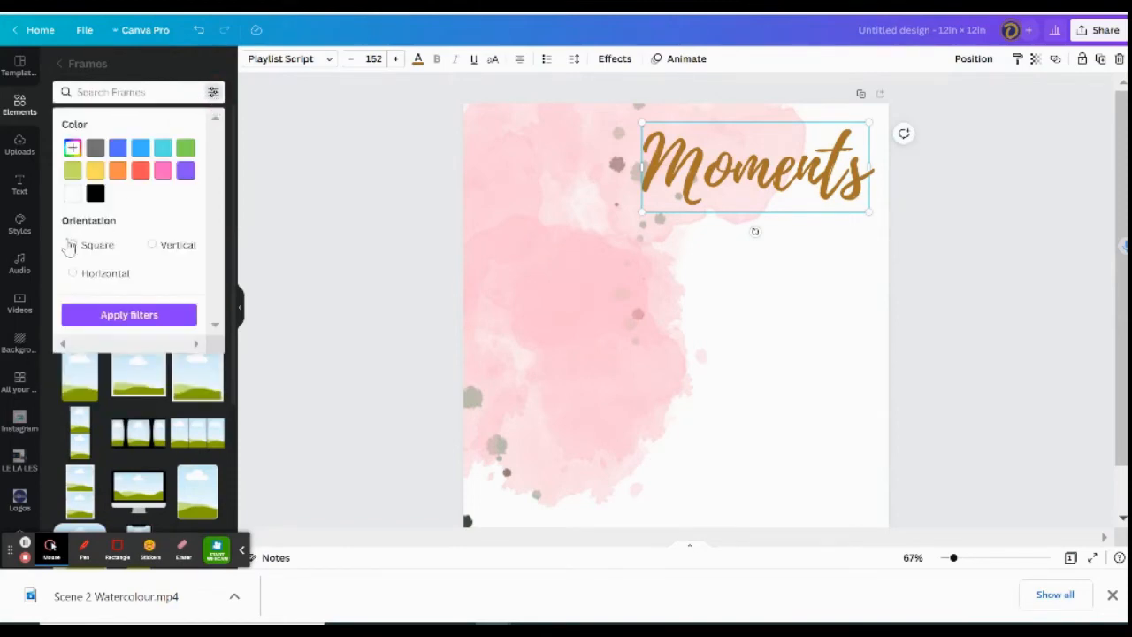
pyautogui.click(74, 246)
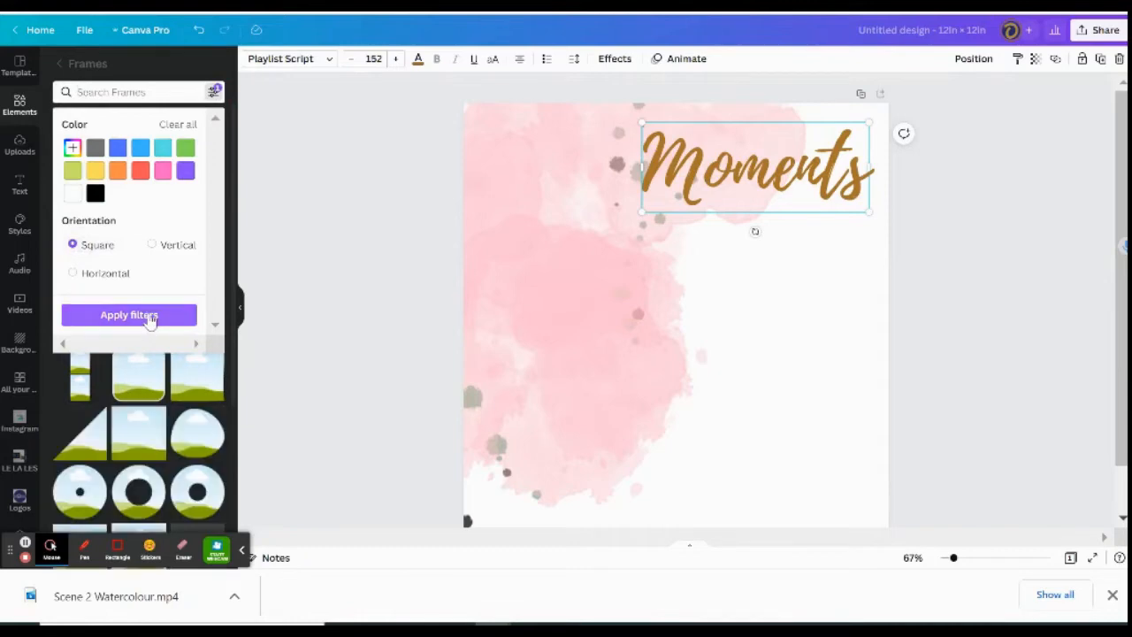
pyautogui.click(147, 318)
pyautogui.click(276, 305)
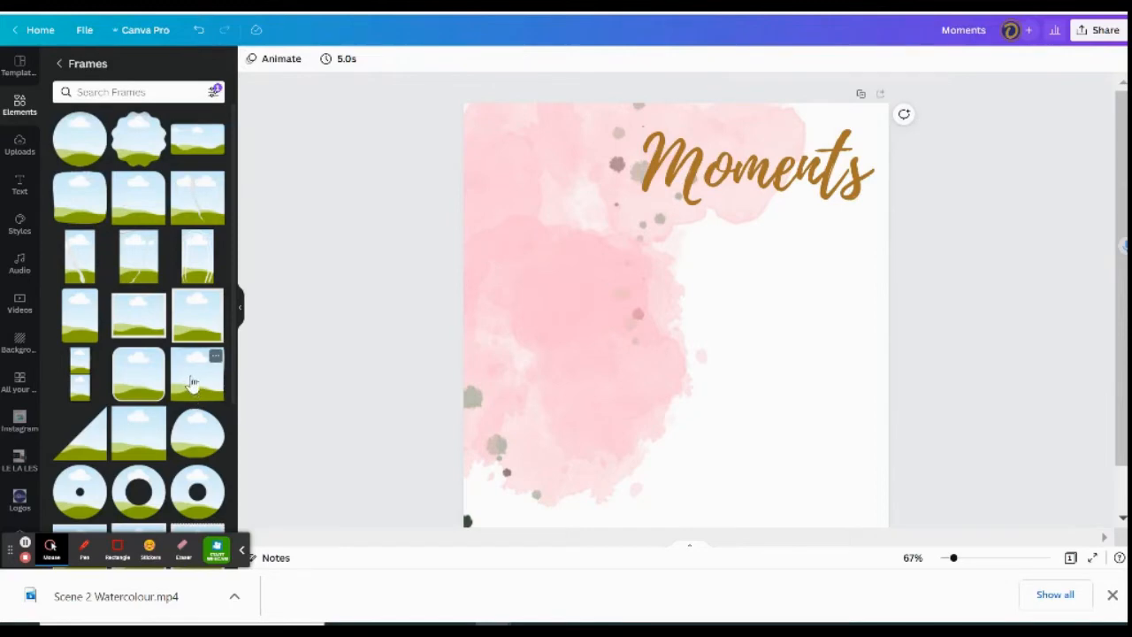
# Add a rough-edged square photo frame, shrink it to about a quarter of the page width and place it at the page's left over the watercolor.
pyautogui.click(192, 381)
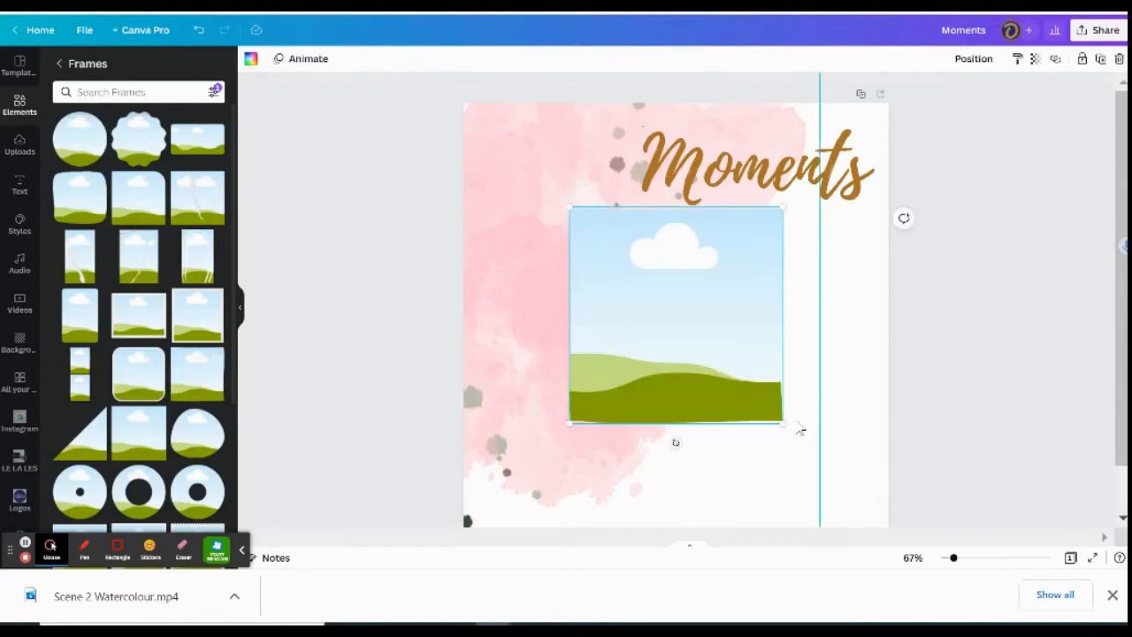
pyautogui.moveTo(782, 425); pyautogui.dragTo(676, 315)
pyautogui.moveTo(634, 258); pyautogui.dragTo(553, 305)
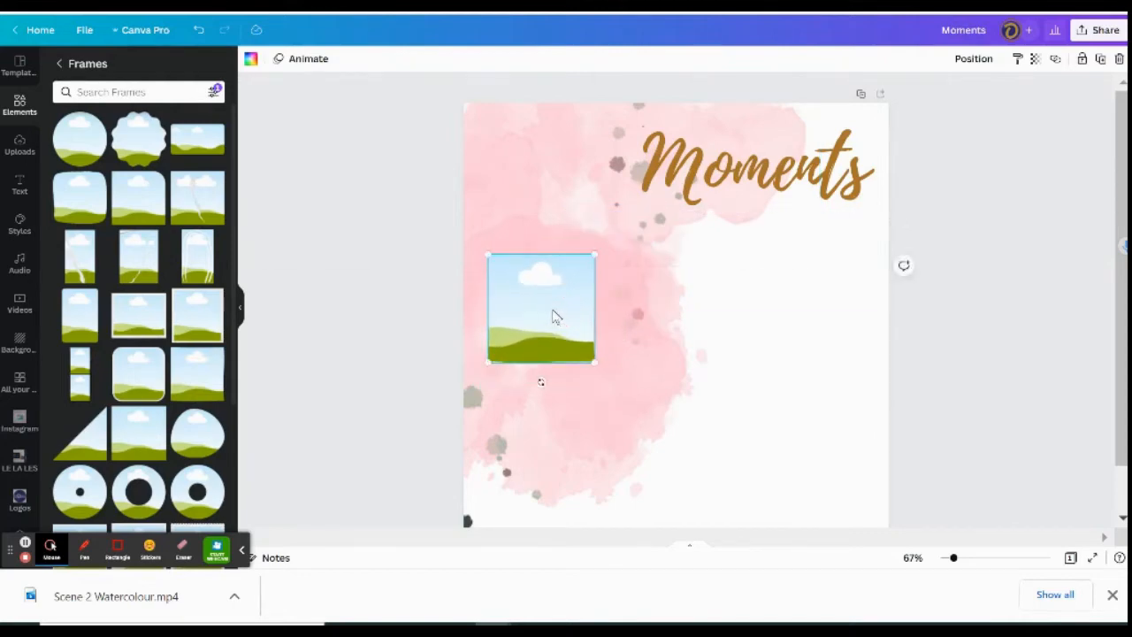
# Duplicate the square frame twice and arrange the three frames in an evenly spaced row below the heading.
pyautogui.moveTo(556, 319); pyautogui.dragTo(790, 301)
pyautogui.moveTo(681, 322)
pyautogui.mouseDown()
pyautogui.moveTo(667, 316)
pyautogui.moveTo(672, 328)
pyautogui.mouseUp()
pyautogui.click(803, 335)
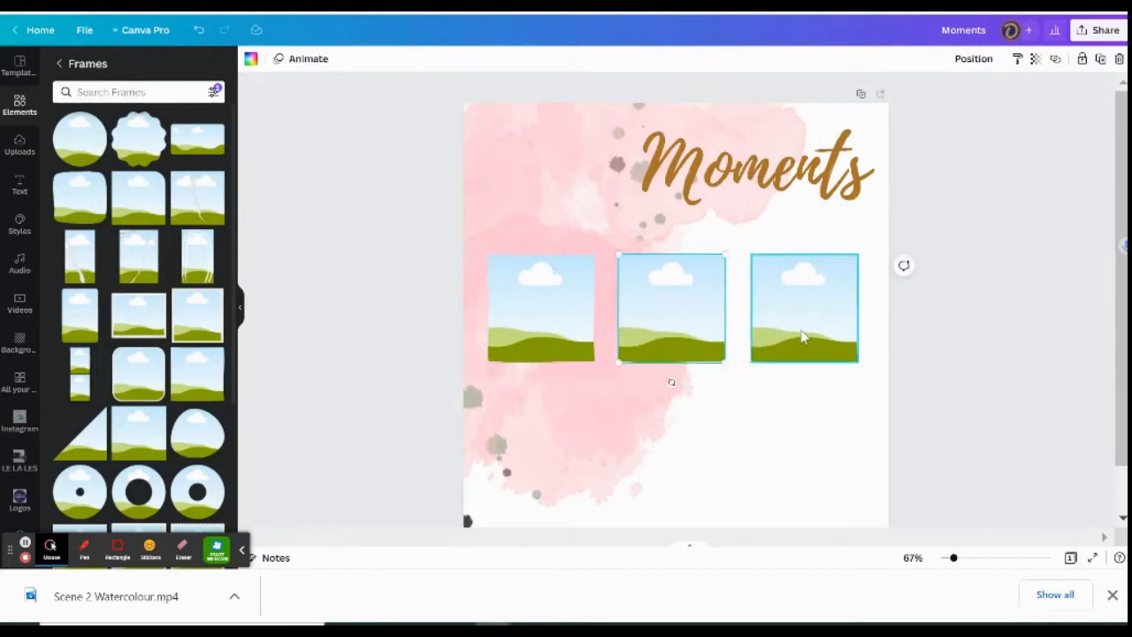
pyautogui.click(923, 308)
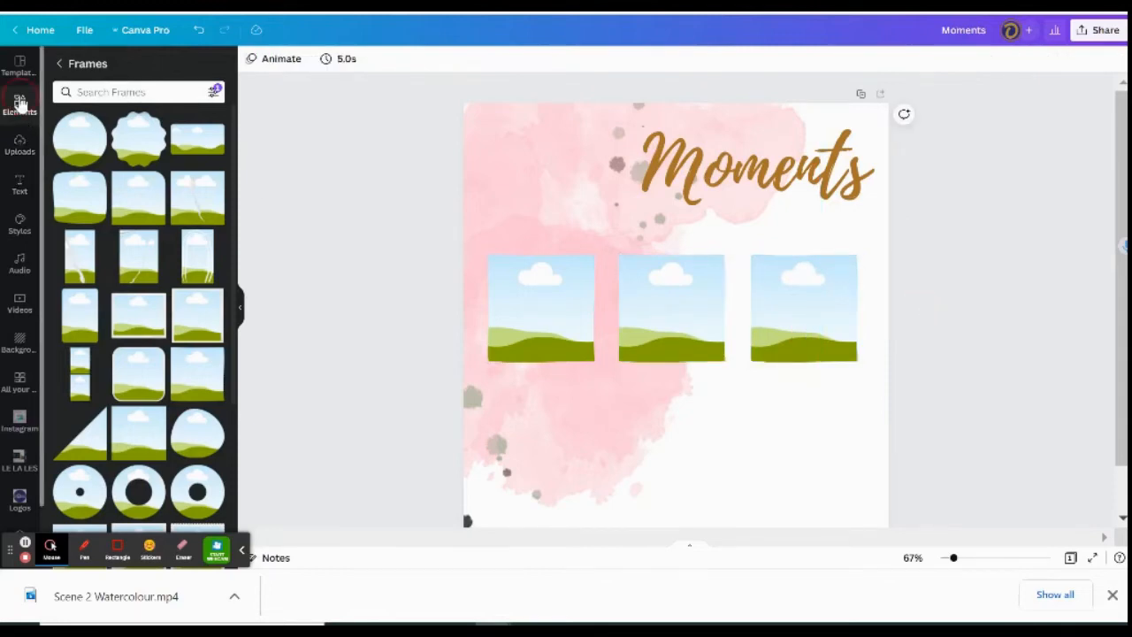
# Search the elements for "moms" and limit the results to photos.
pyautogui.click(20, 104)
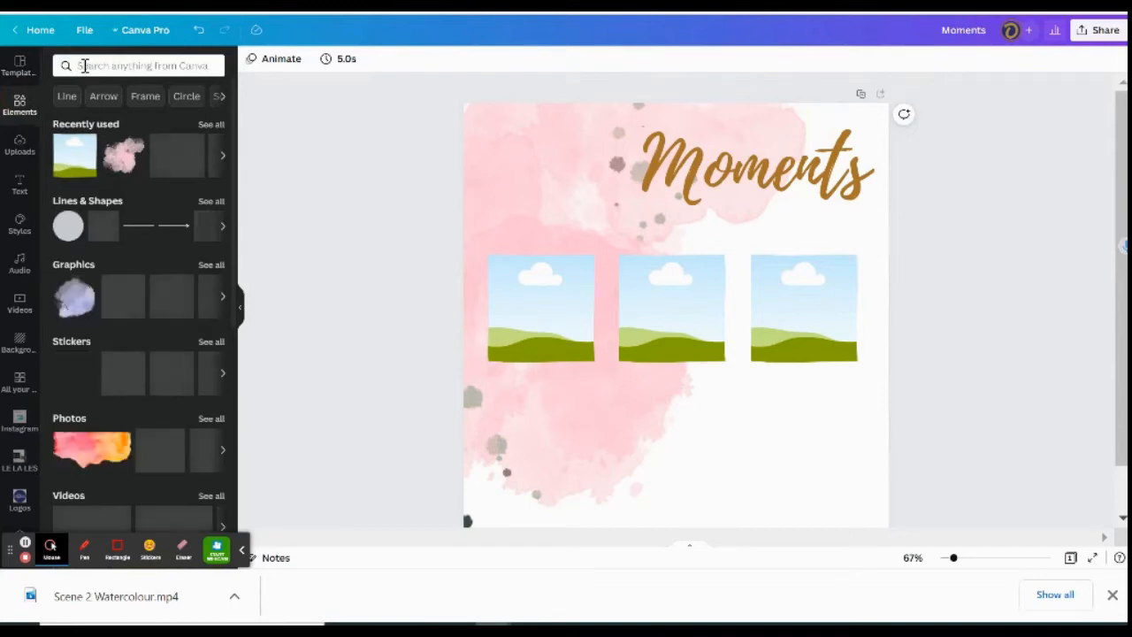
pyautogui.click(84, 66)
pyautogui.write('moms')
pyautogui.press('Return')
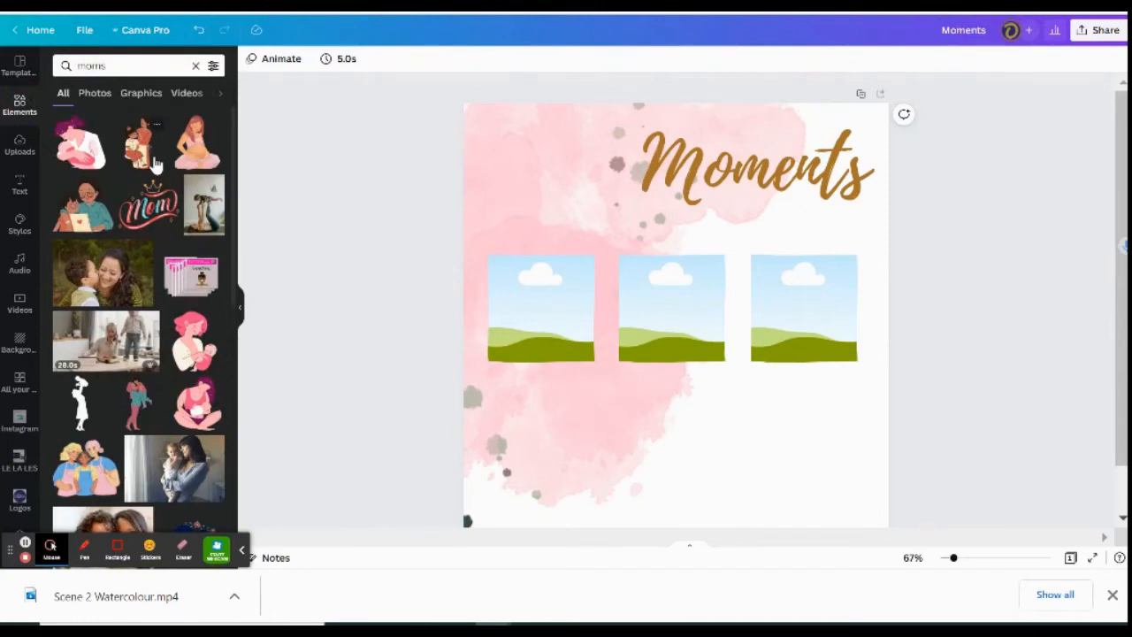
pyautogui.click(96, 93)
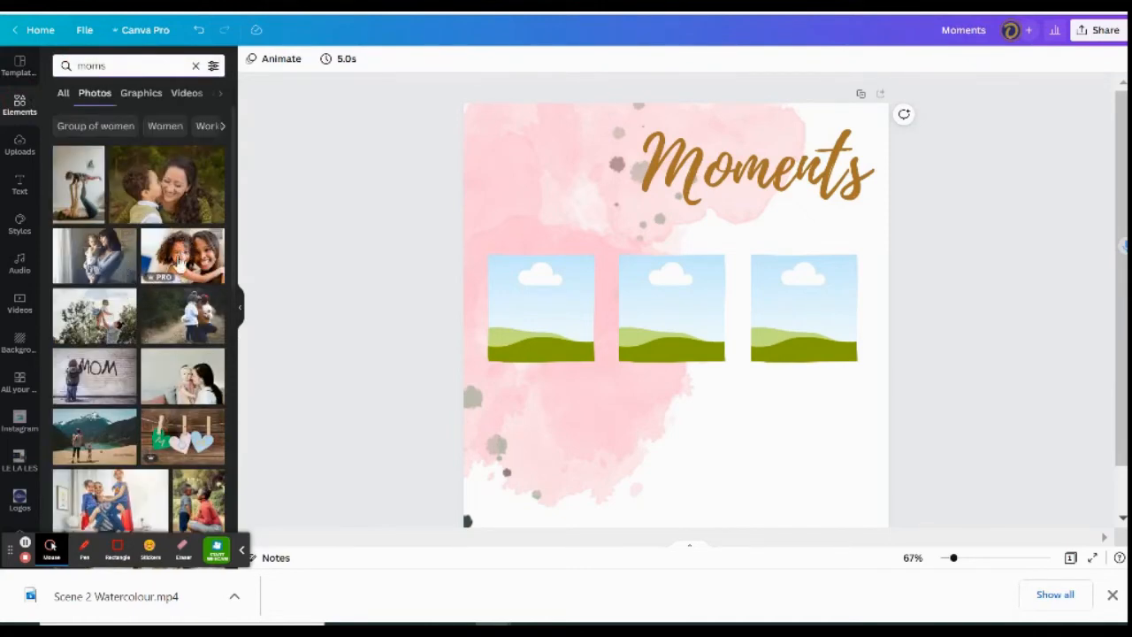
# Fill the row's first frame with the photo of the curly-haired girl hugging her mother, and shift the crop so both faces fit.
pyautogui.click(180, 259)
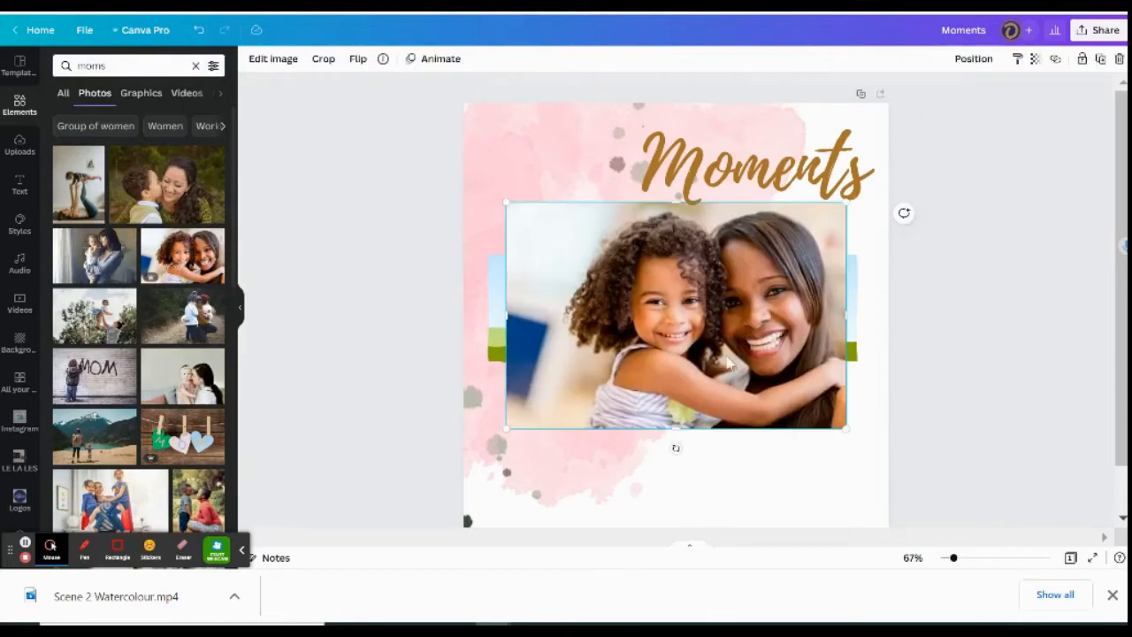
pyautogui.moveTo(699, 354); pyautogui.dragTo(557, 336)
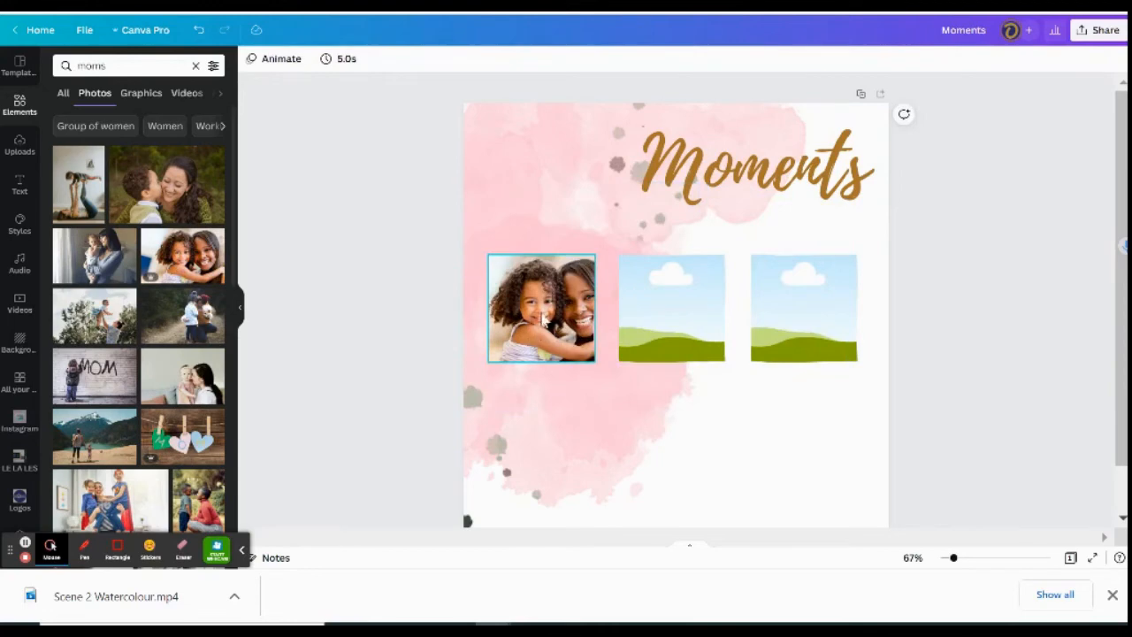
pyautogui.doubleClick(543, 318)
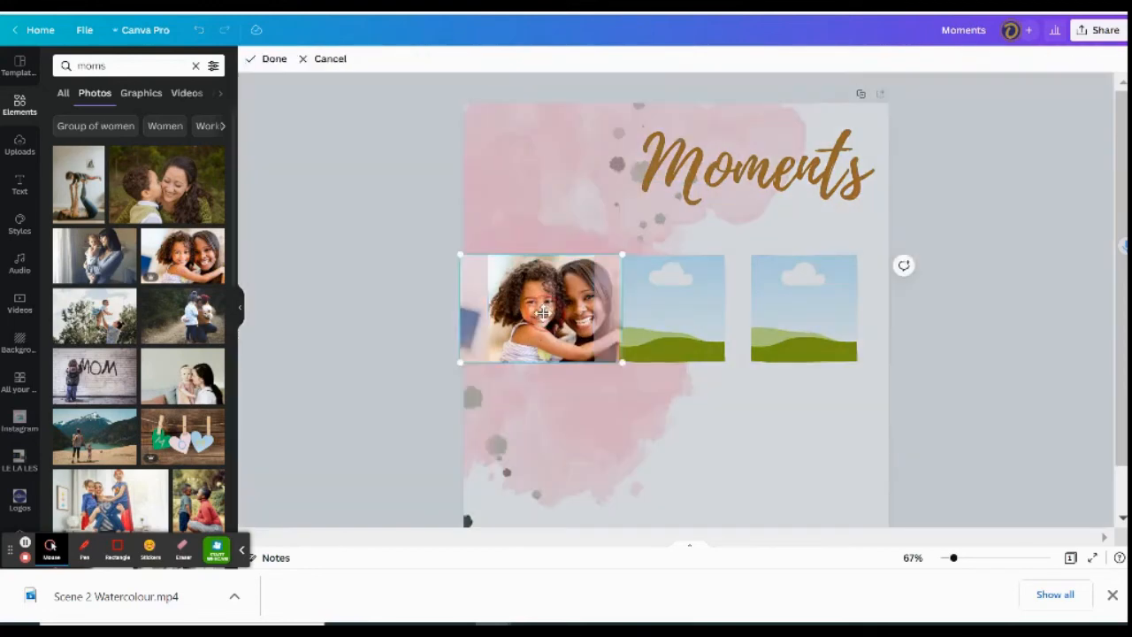
pyautogui.moveTo(543, 313); pyautogui.dragTo(532, 313)
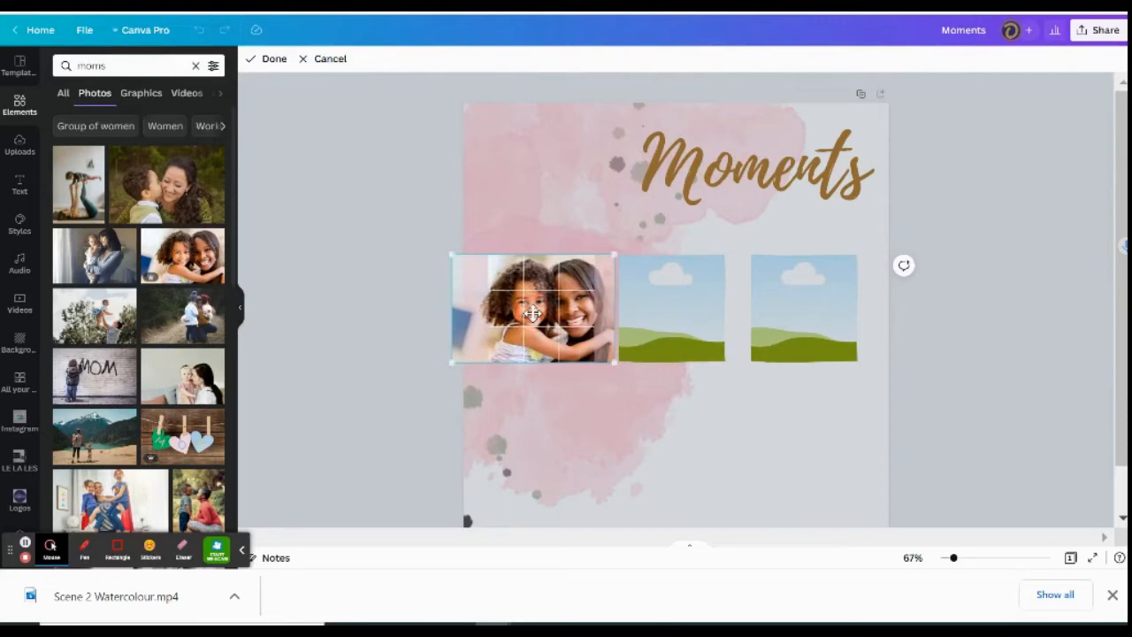
pyautogui.click(387, 355)
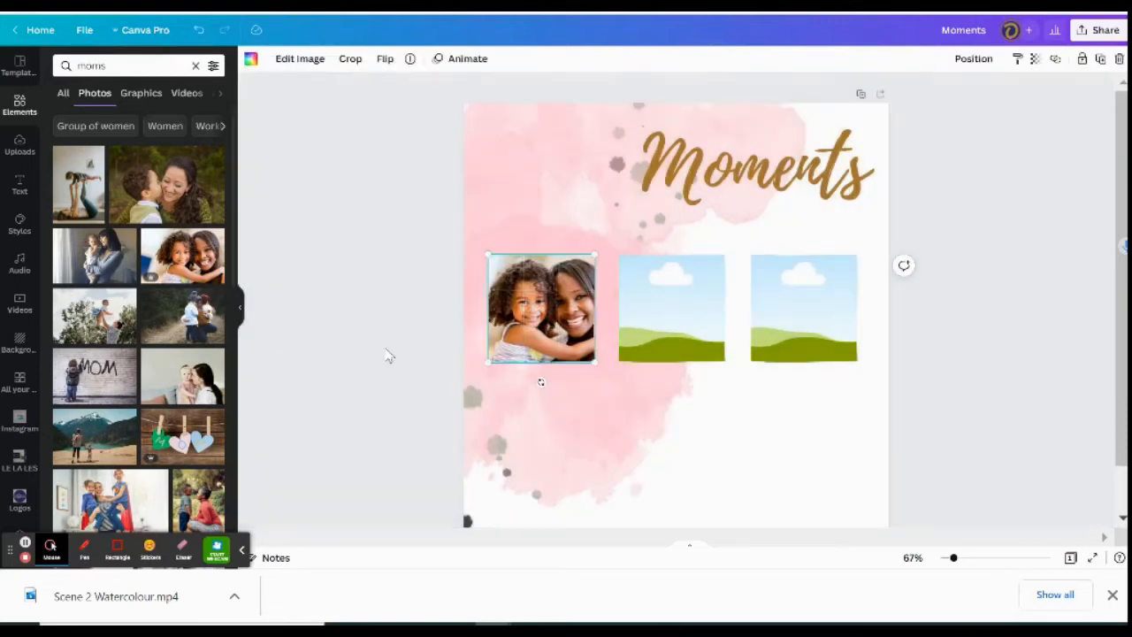
# Fill the middle frame with the outdoor photo of the girl embraced by the woman in glasses.
pyautogui.scroll(-5, 124, 319)
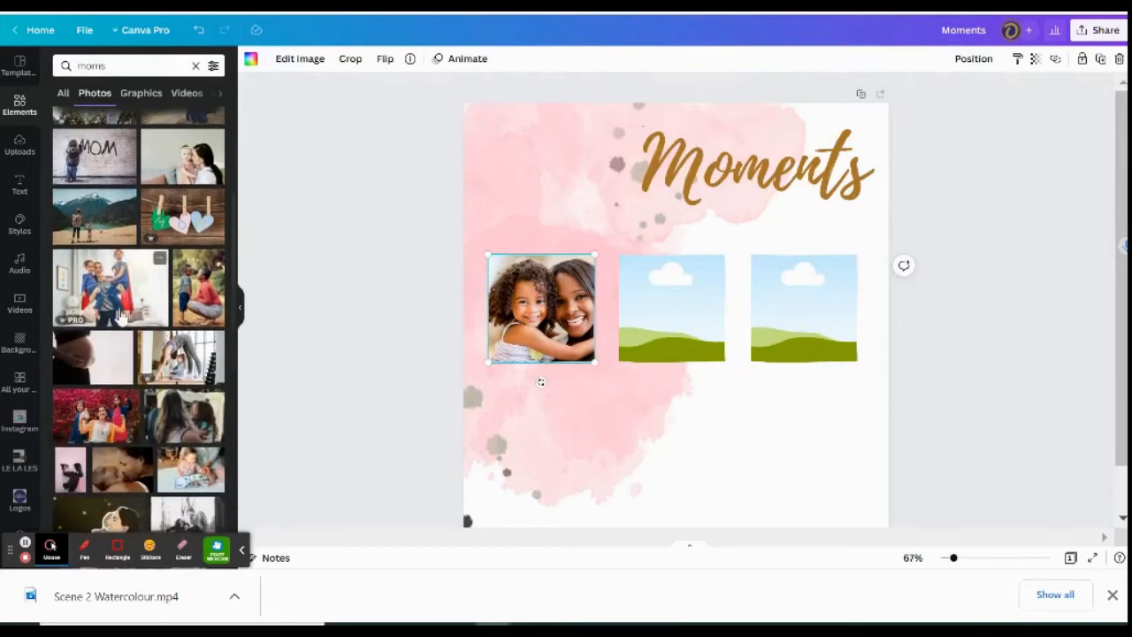
pyautogui.scroll(-2, 122, 315)
pyautogui.scroll(-2, 123, 316)
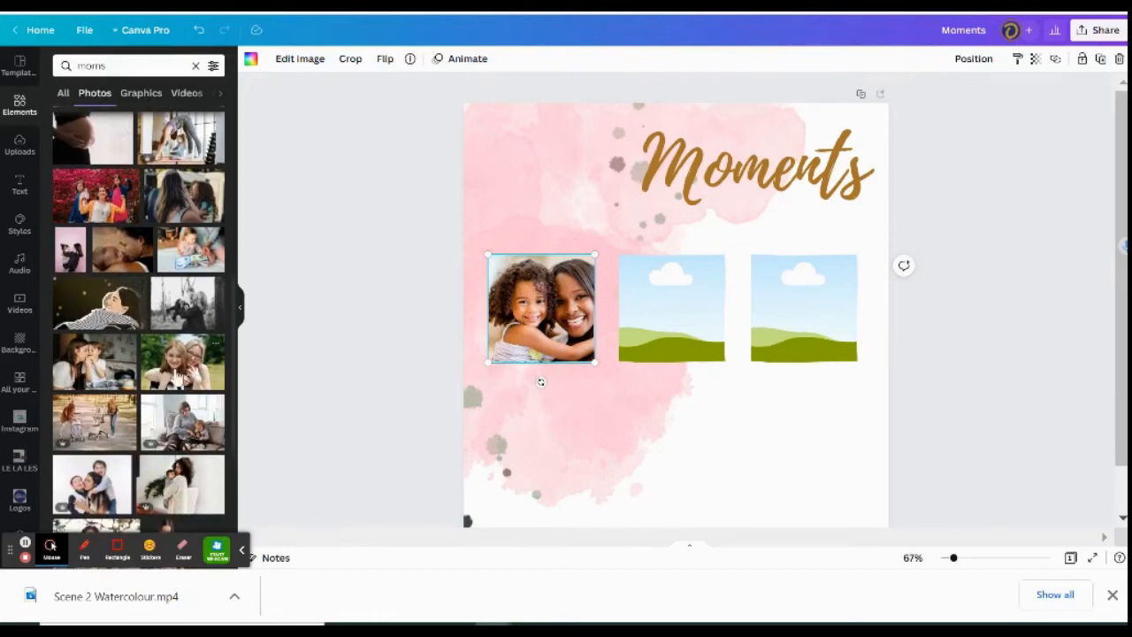
pyautogui.click(175, 376)
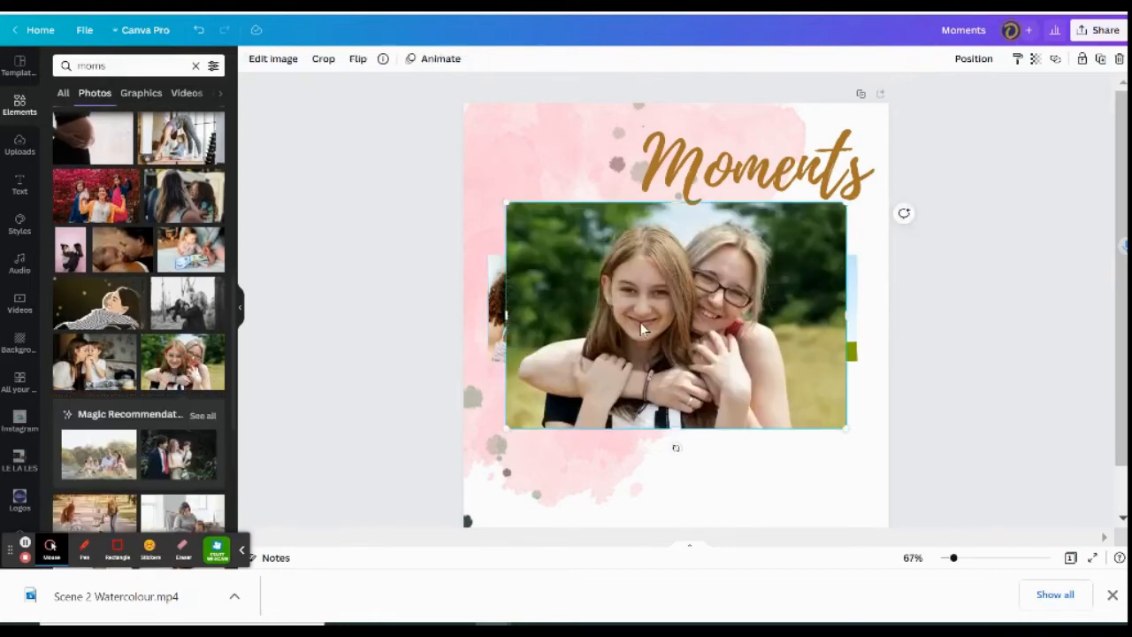
pyautogui.moveTo(645, 330); pyautogui.dragTo(689, 328)
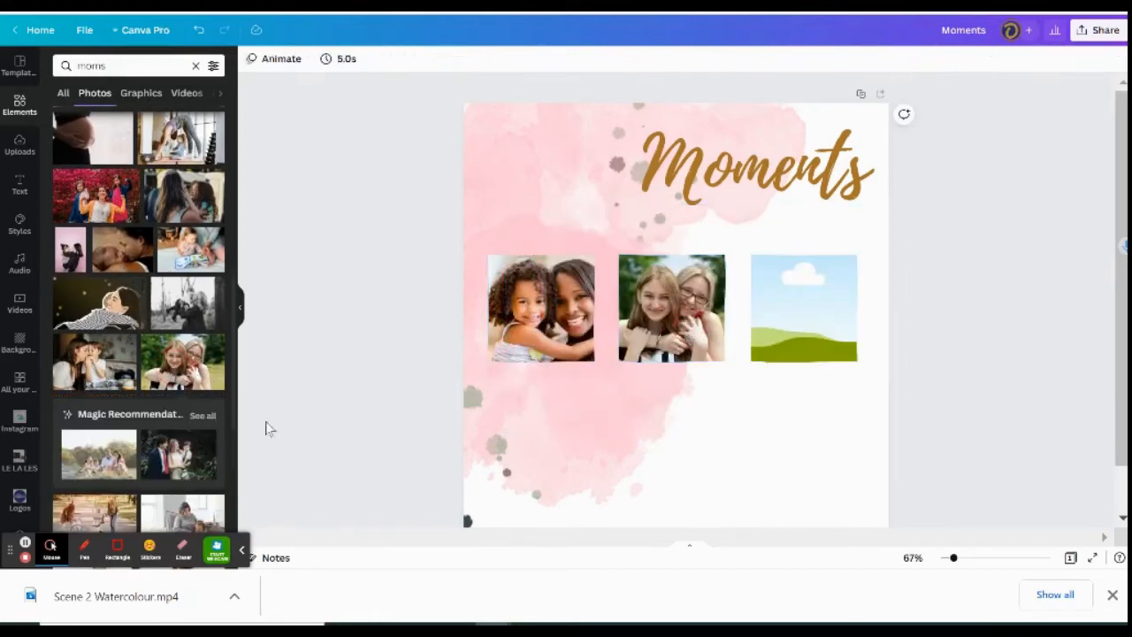
# Fill the row's last frame with the photo of the boy and the woman in red, and lower the image so both faces fit.
pyautogui.scroll(-5, 128, 343)
pyautogui.click(198, 432)
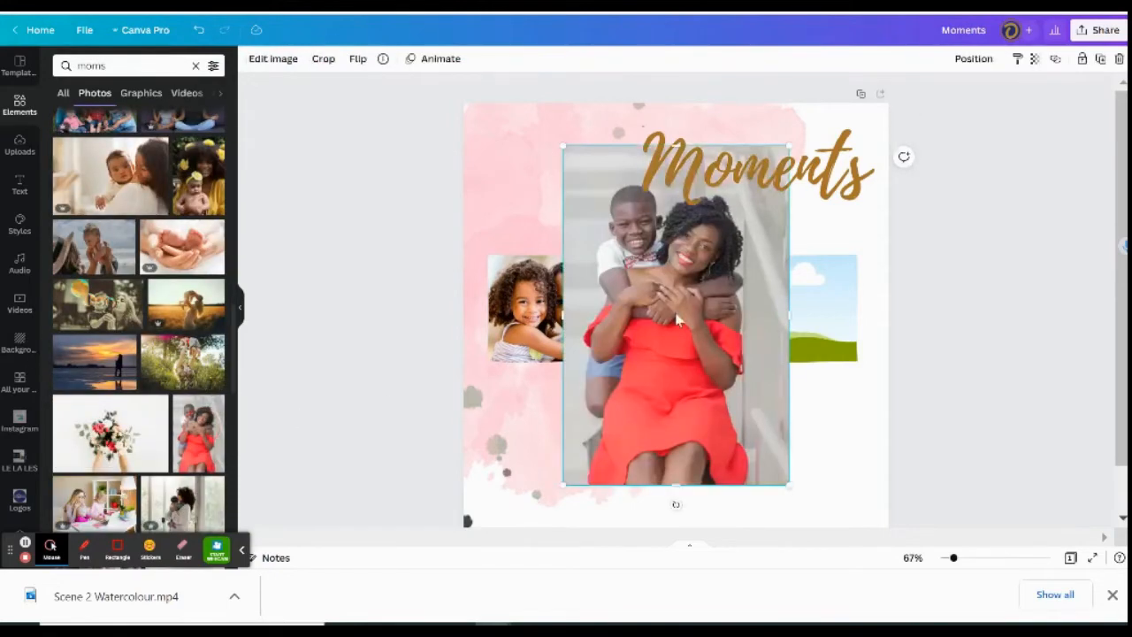
pyautogui.moveTo(711, 322); pyautogui.dragTo(815, 327)
pyautogui.doubleClick(819, 305)
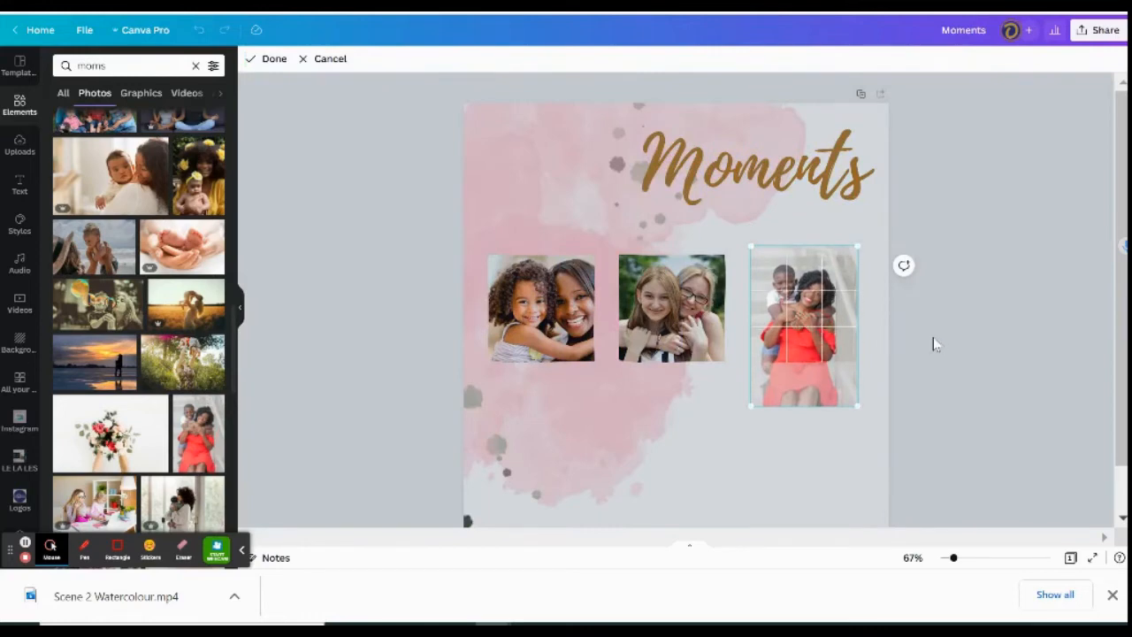
pyautogui.click(935, 343)
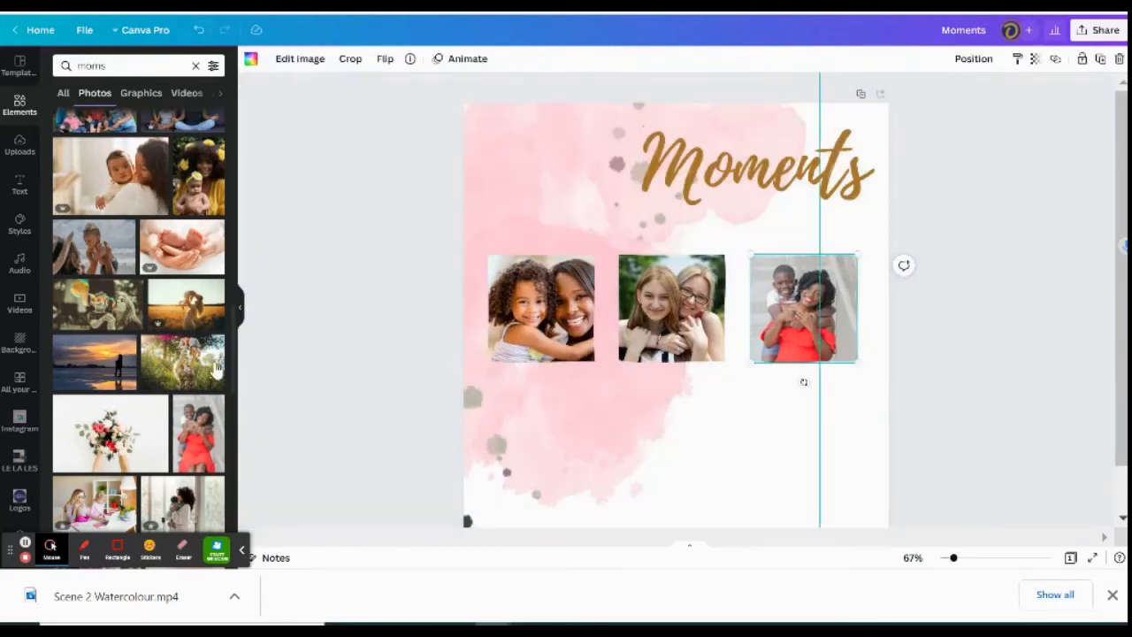
# Try the Tidy up and vertical even-spacing options on the three framed photos, and undo each attempt.
pyautogui.moveTo(407, 288); pyautogui.dragTo(878, 316)
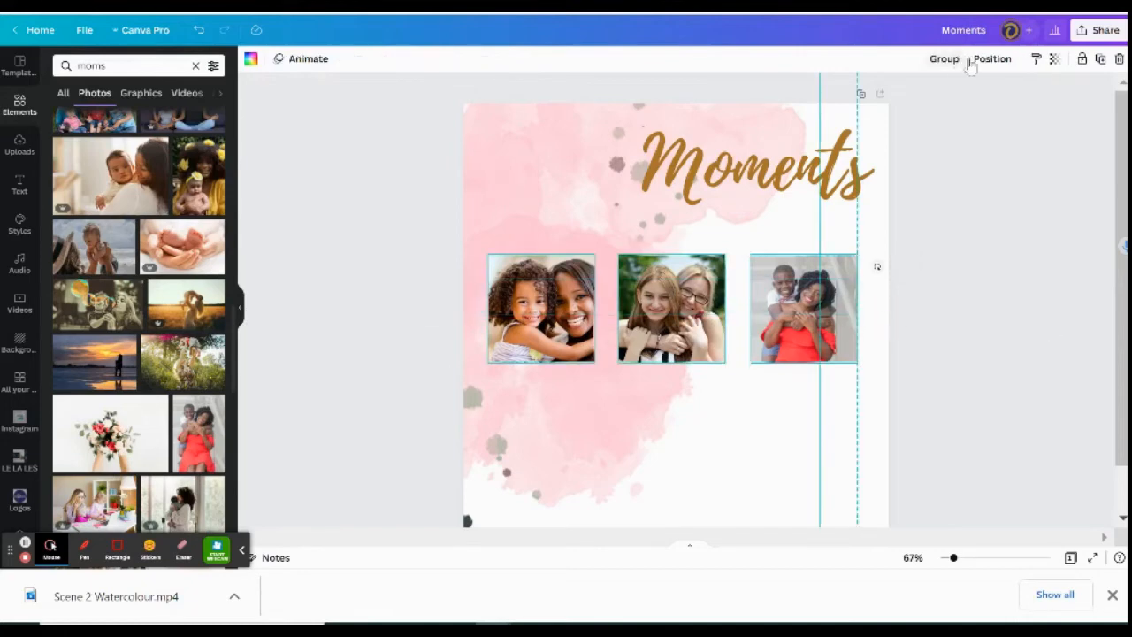
pyautogui.click(994, 60)
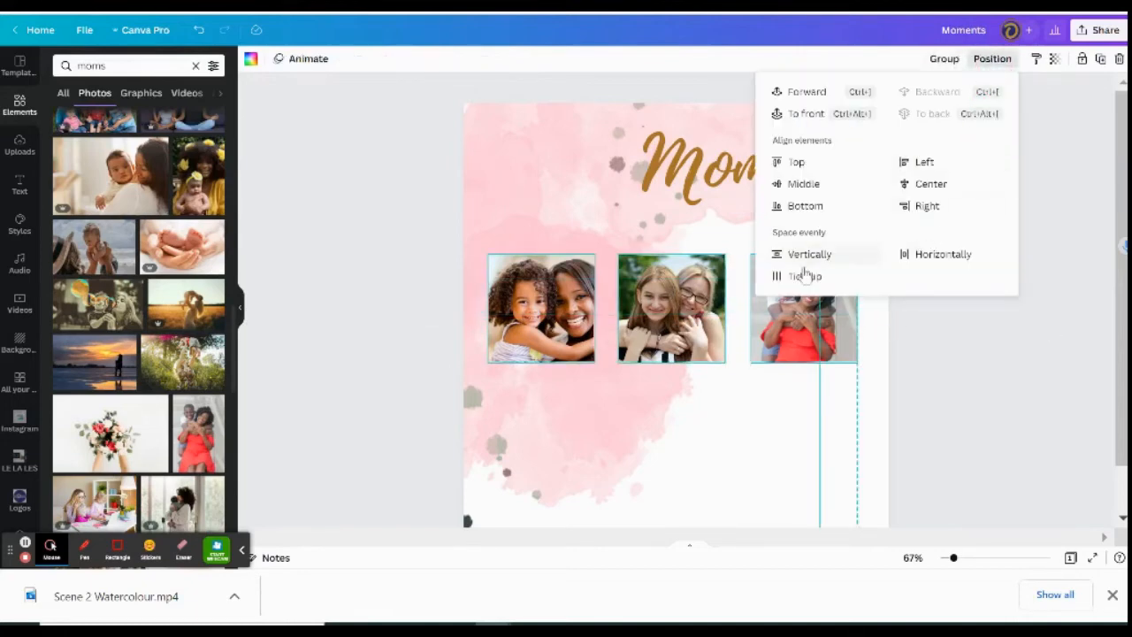
pyautogui.click(801, 277)
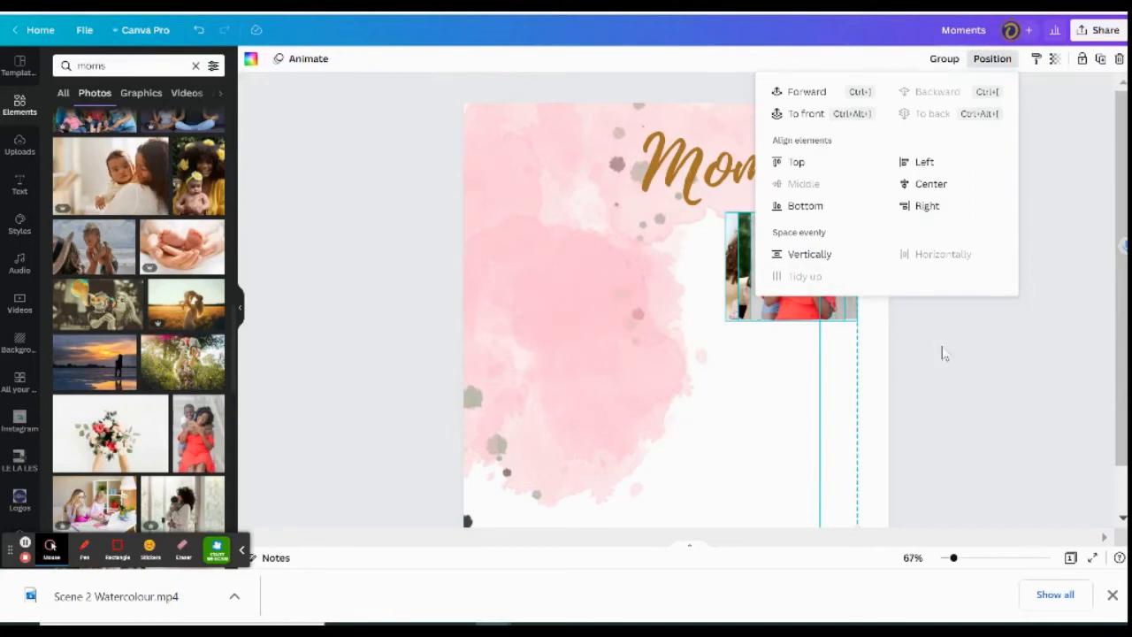
pyautogui.hotkey('ctrl', 'z')
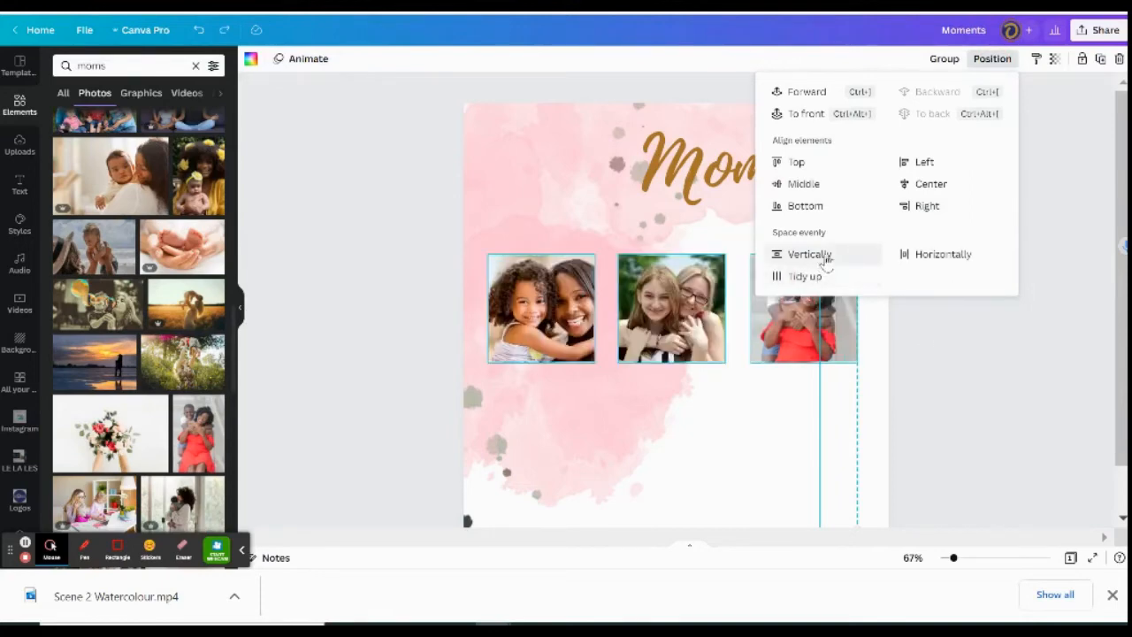
pyautogui.click(809, 255)
pyautogui.hotkey('ctrl', 'z')
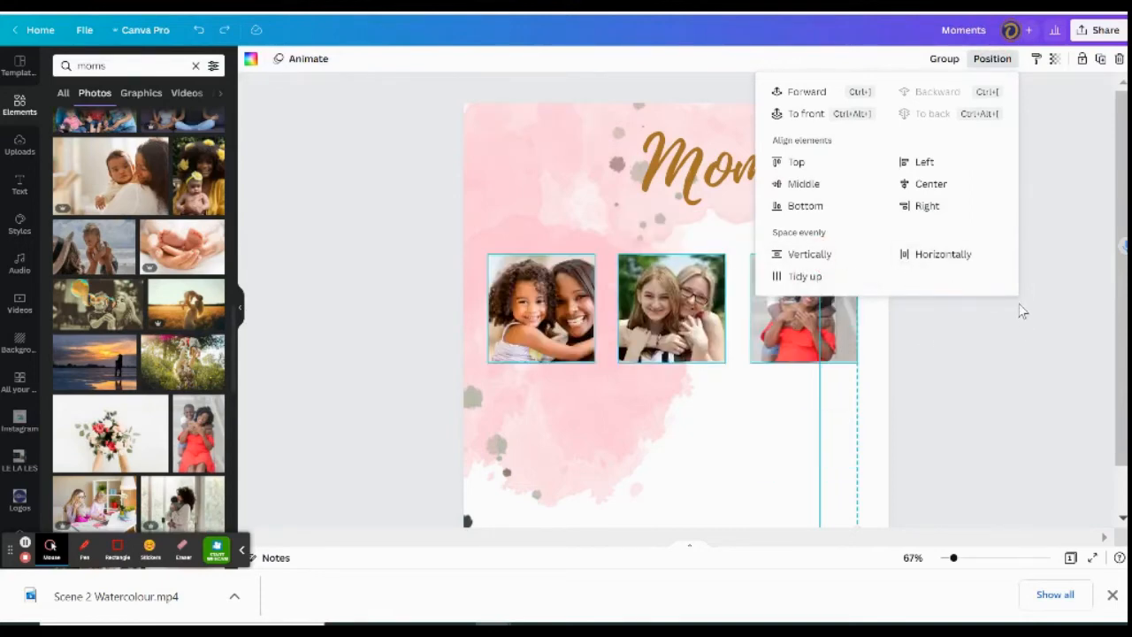
pyautogui.click(961, 323)
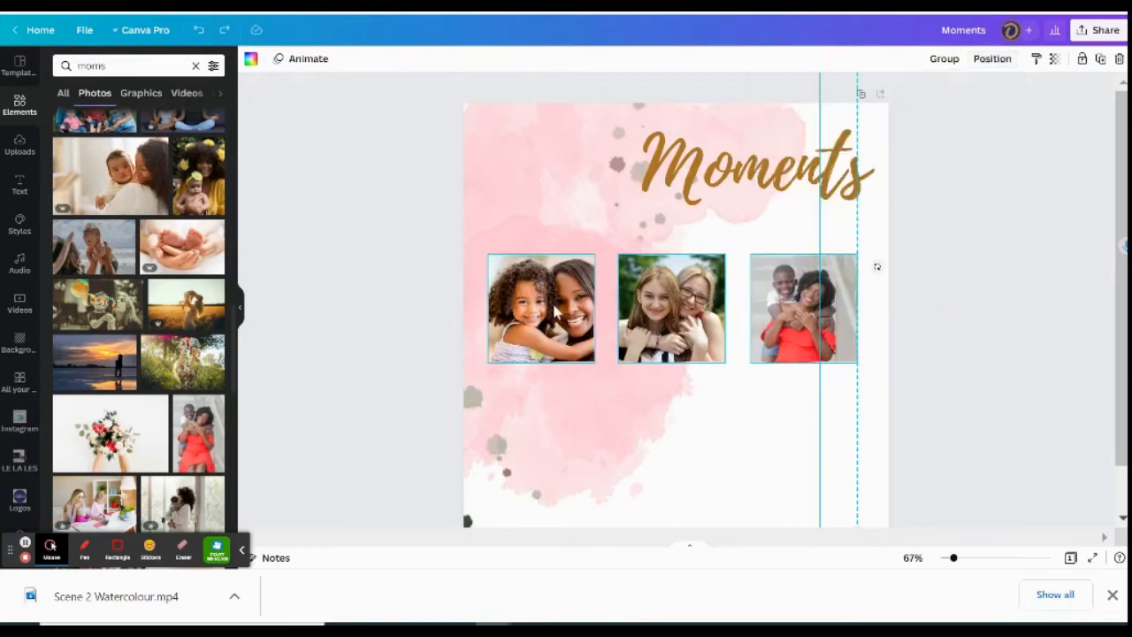
pyautogui.click(955, 345)
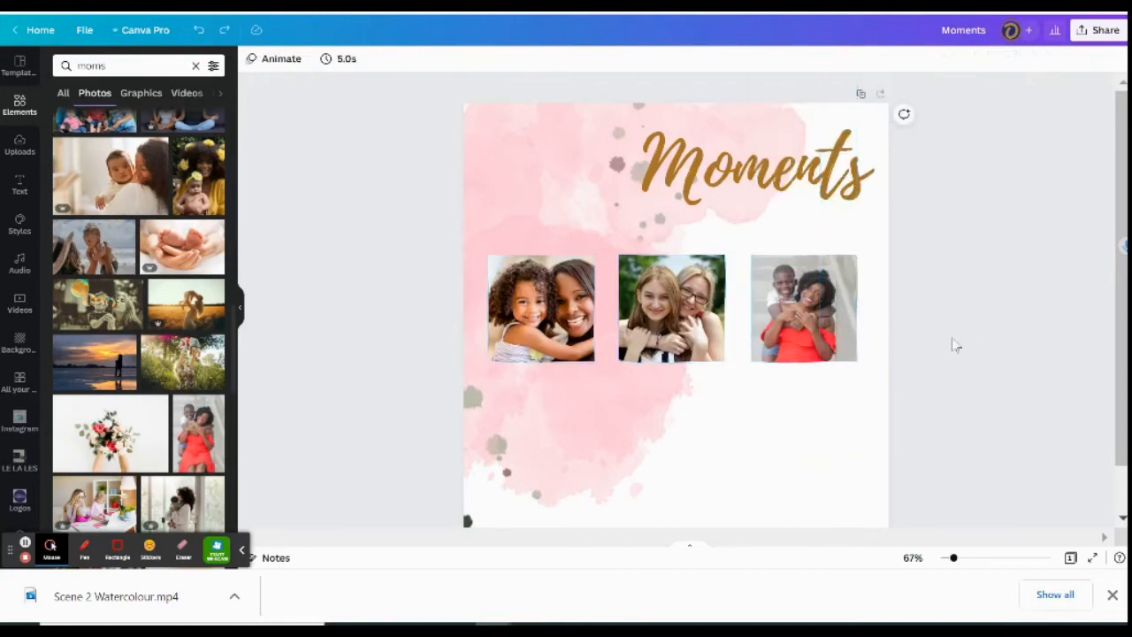
# Select the three framed photos together and check their alignment and even-spacing options.
pyautogui.click(559, 311)
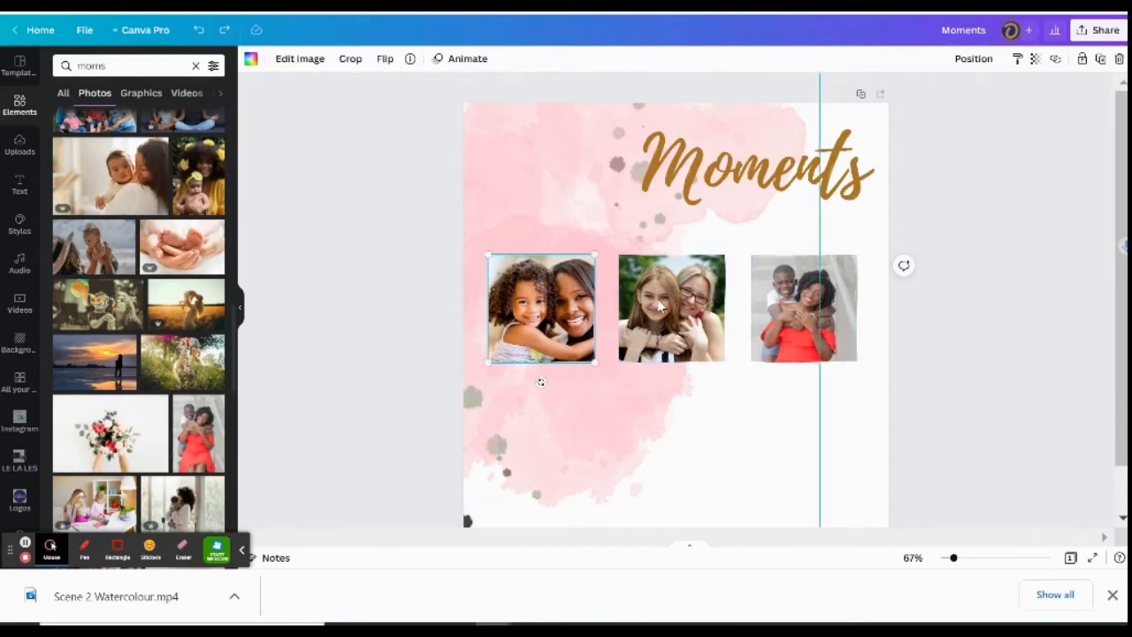
pyautogui.keyDown('shift'); pyautogui.click(655, 308); pyautogui.keyUp('shift')
pyautogui.keyDown('shift'); pyautogui.click(777, 299); pyautogui.keyUp('shift')
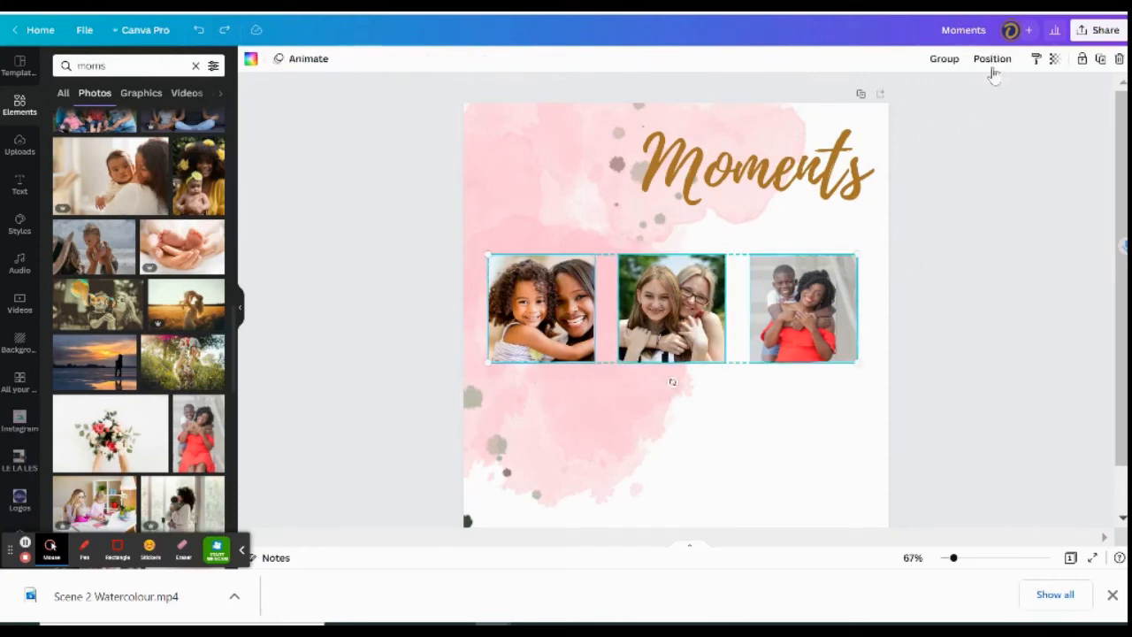
pyautogui.click(993, 61)
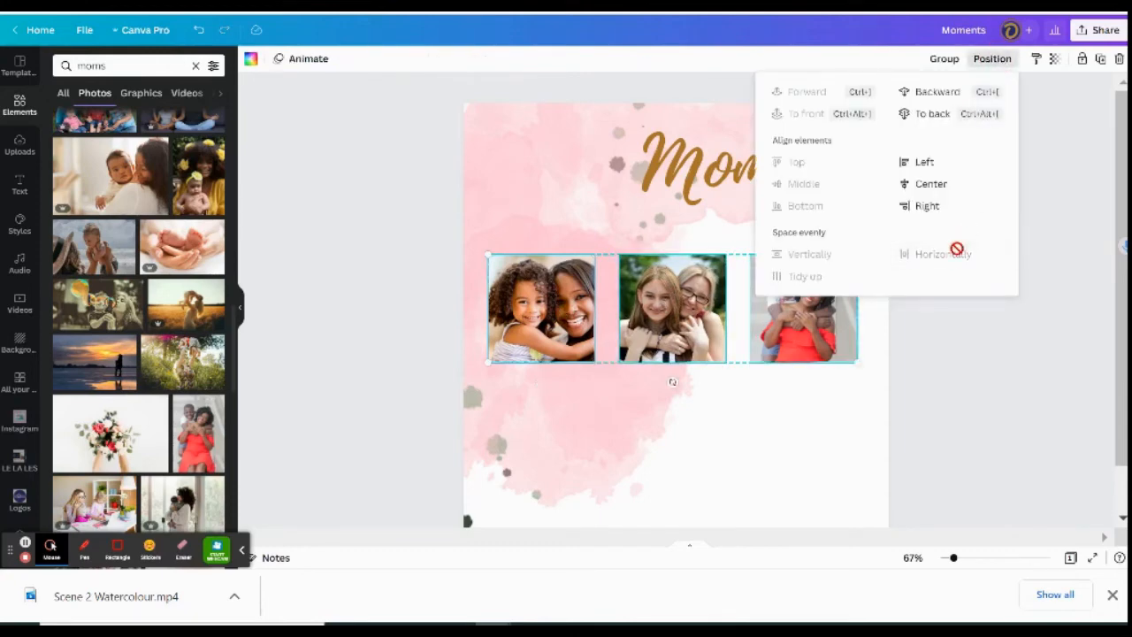
pyautogui.click(961, 357)
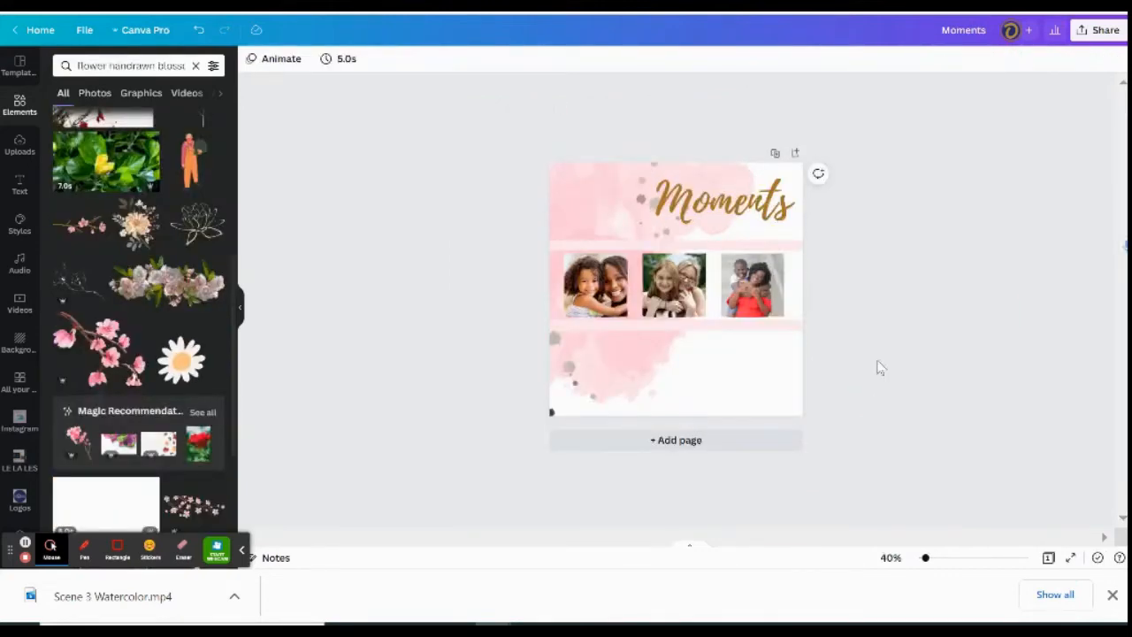
# Search the elements for "floral handrawn blossom".
pyautogui.click(18, 106)
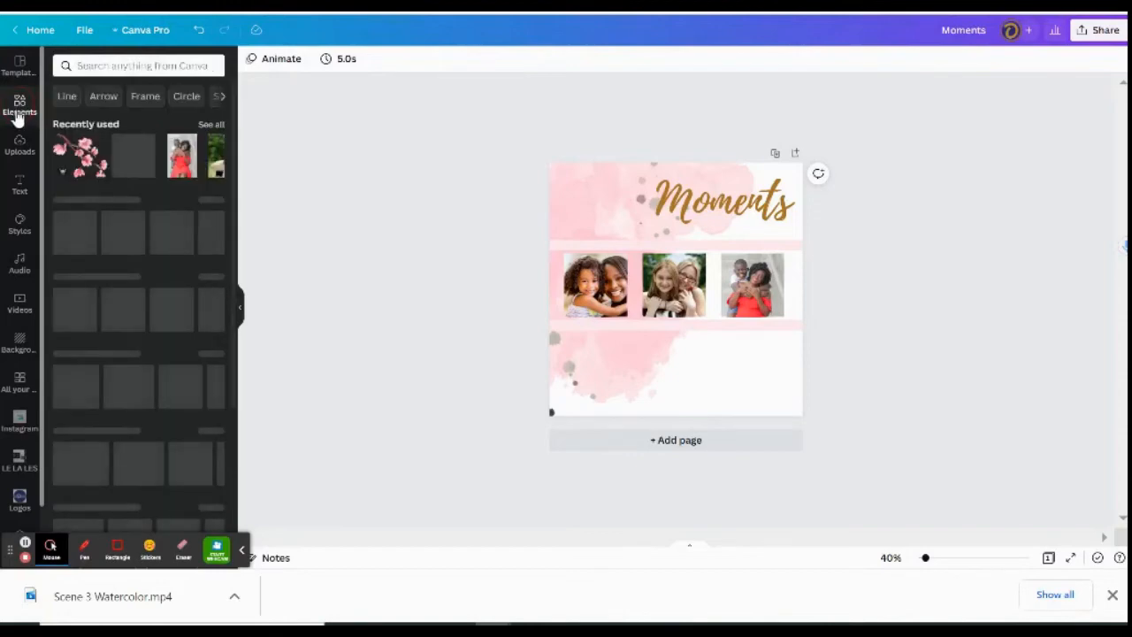
pyautogui.click(139, 66)
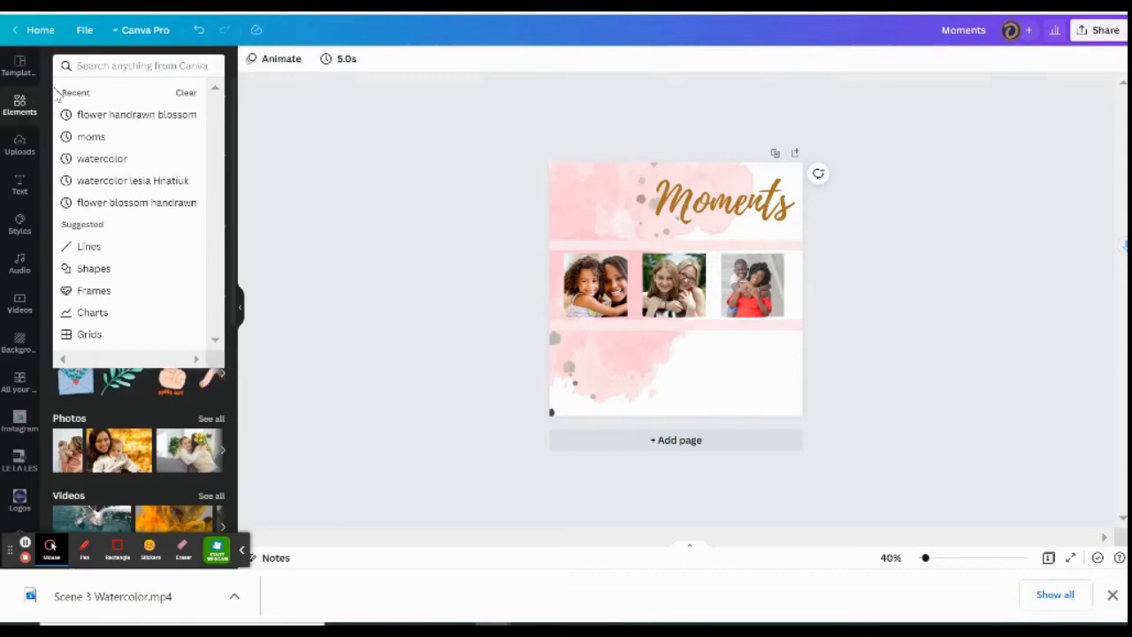
pyautogui.write('fl')
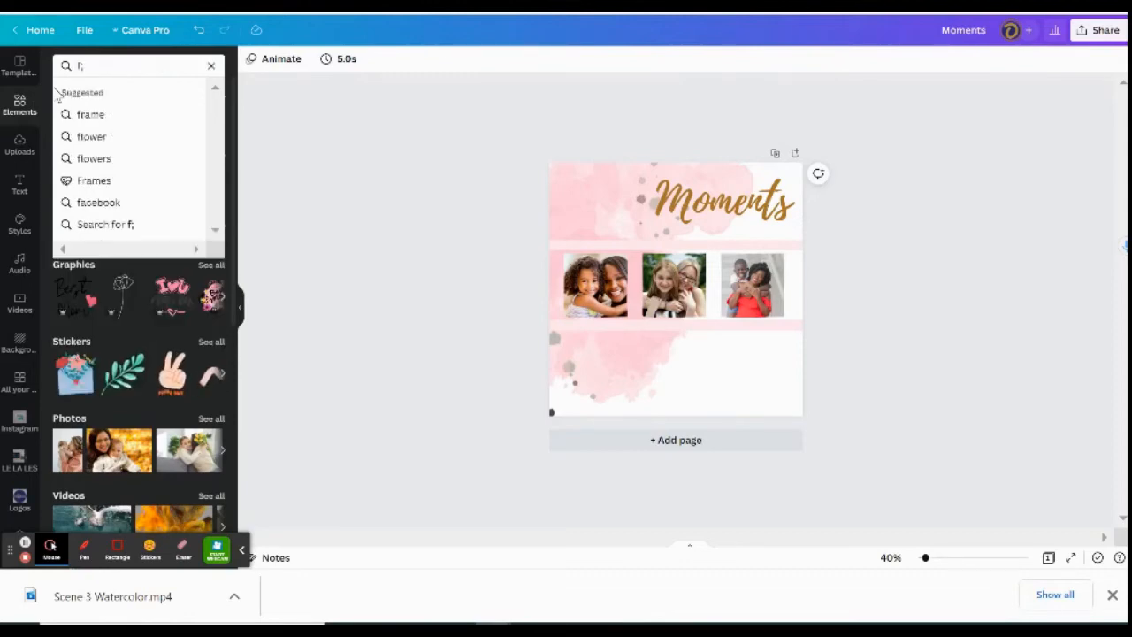
pyautogui.write('o')
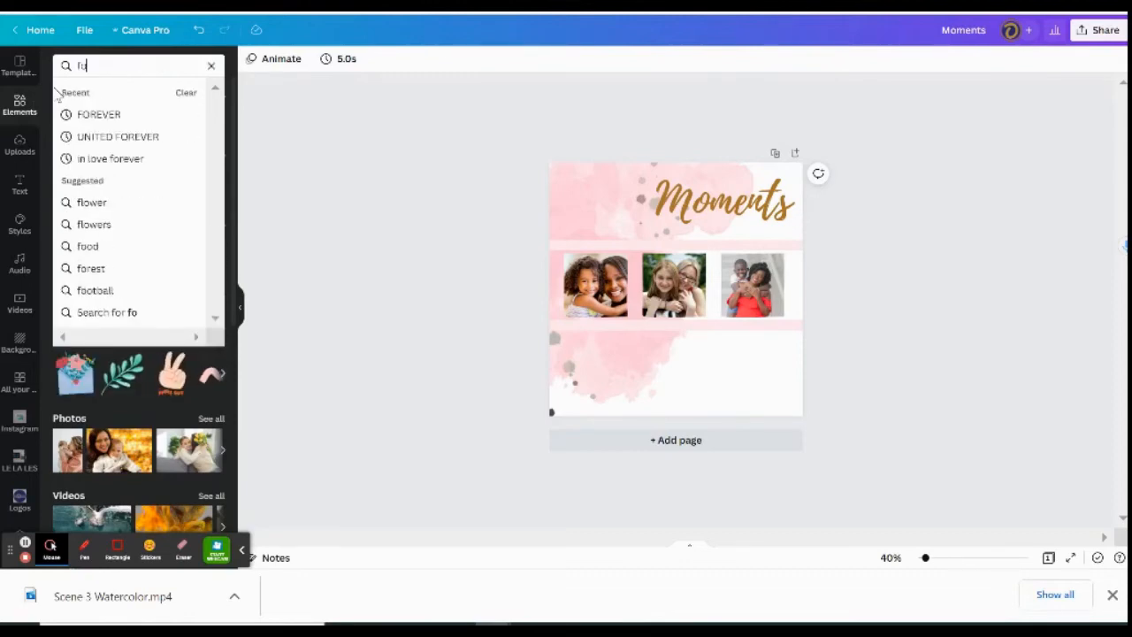
pyautogui.press('BackSpace')
pyautogui.write('loral')
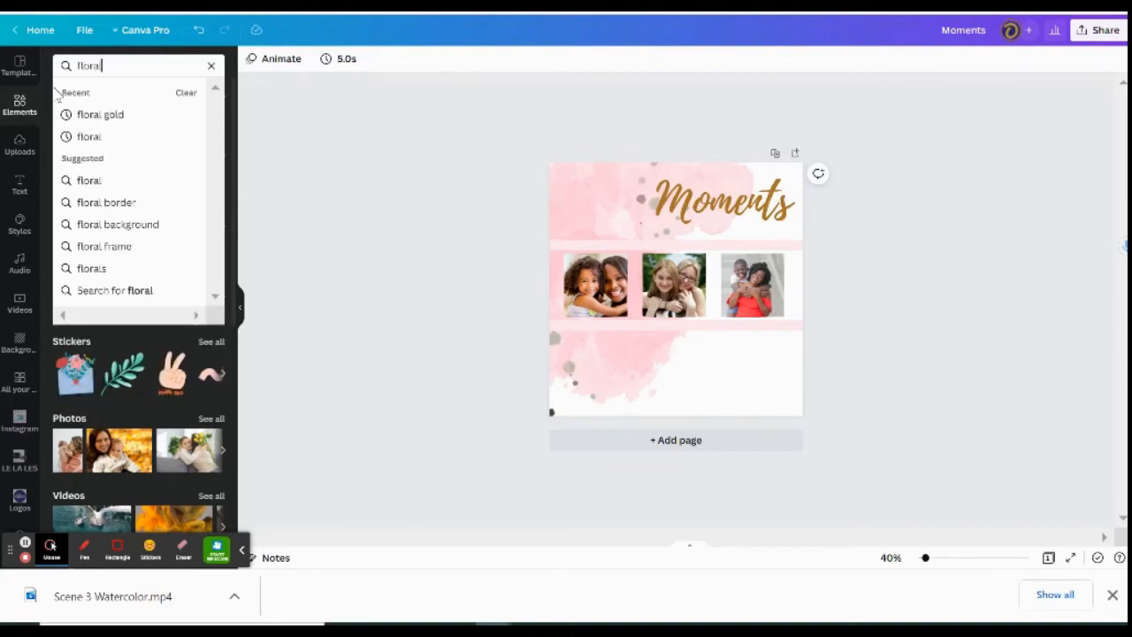
pyautogui.write(' handrawn')
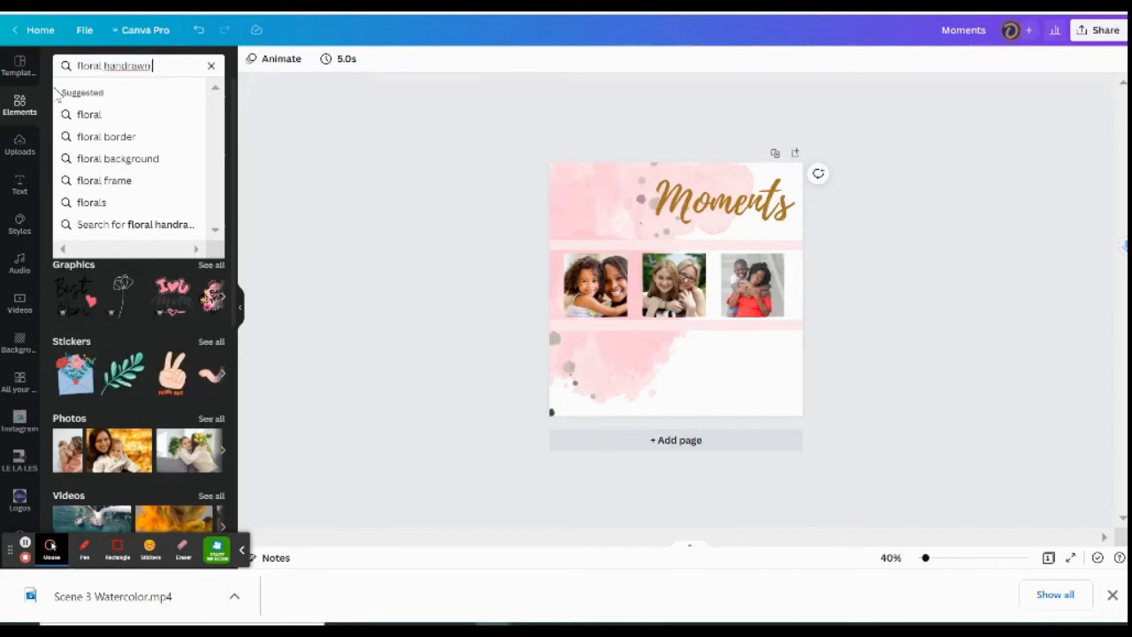
pyautogui.write('blossom')
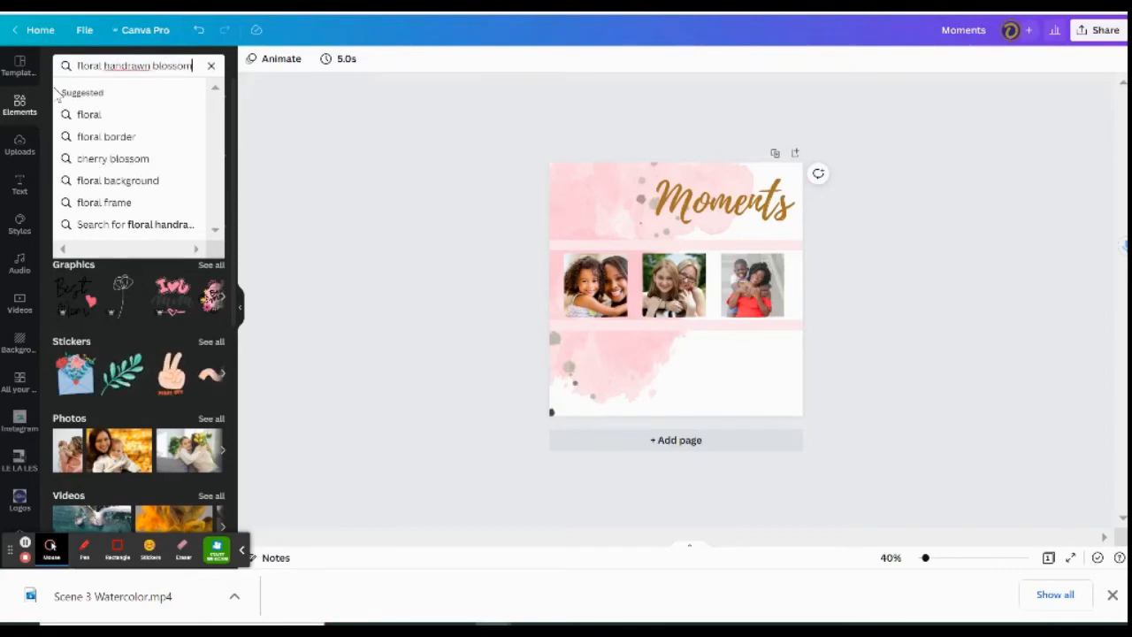
pyautogui.click(117, 221)
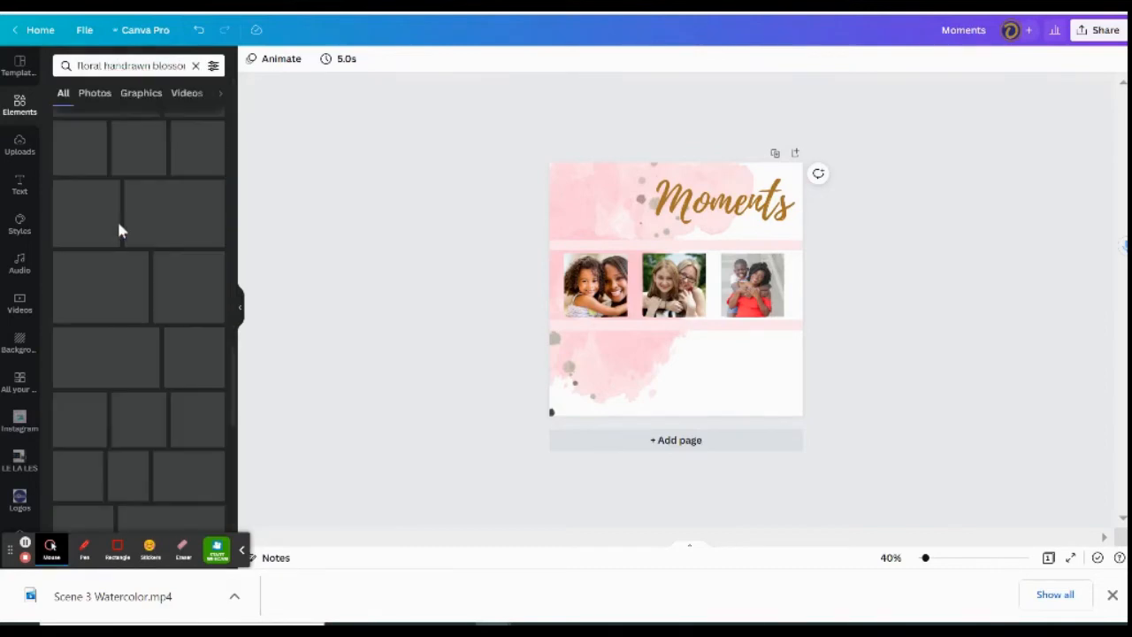
# Add the recently used cherry blossom branch to the page and shrink it to about 5.9 × 4.8 in.
pyautogui.click(20, 104)
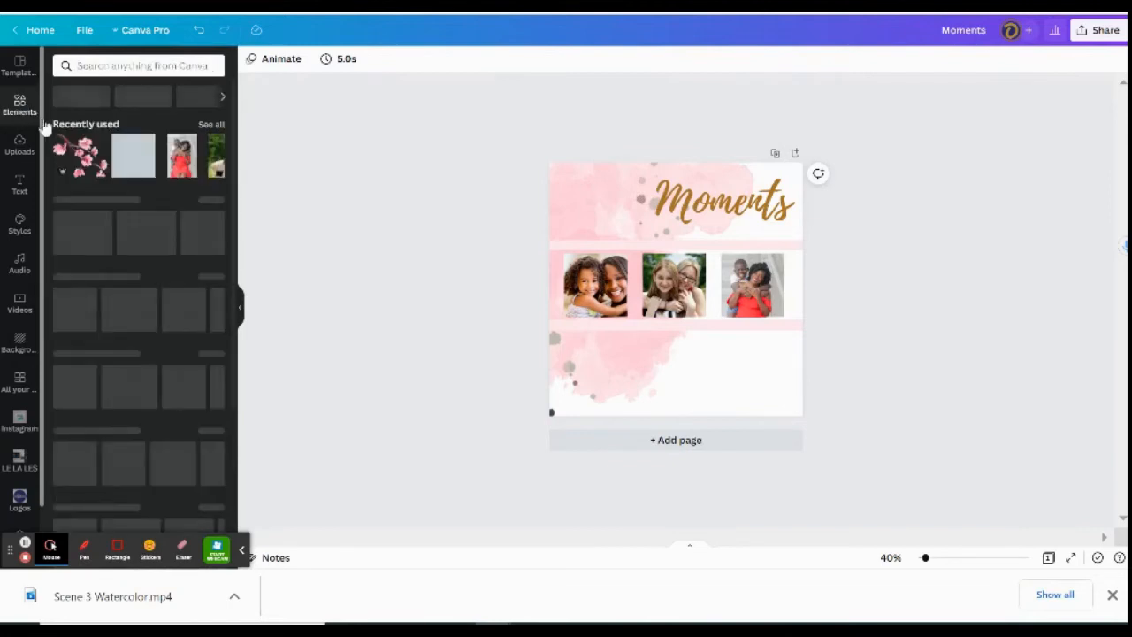
pyautogui.click(82, 156)
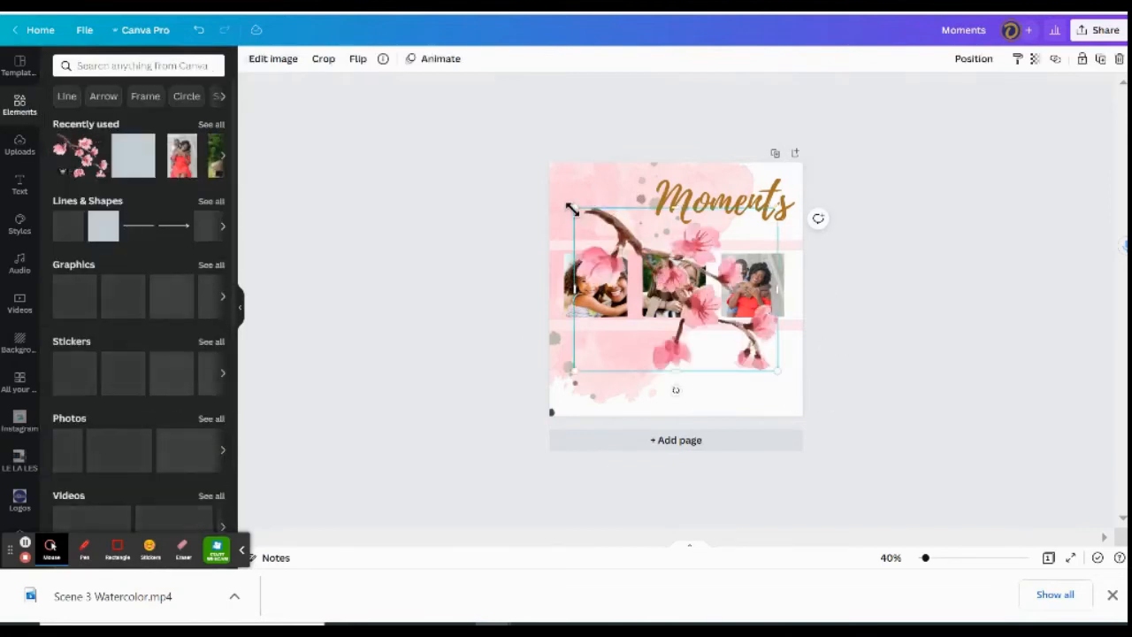
pyautogui.moveTo(575, 209); pyautogui.dragTo(653, 271)
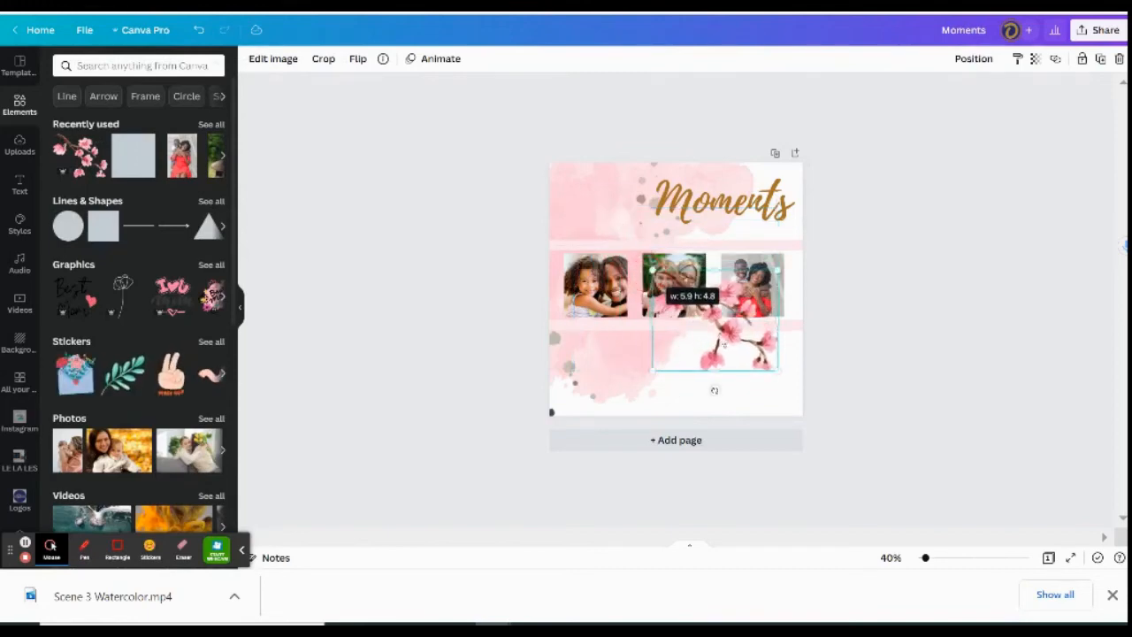
# Move the cherry blossom branch to the page's lower-right corner and tilt it counterclockwise.
pyautogui.moveTo(731, 344); pyautogui.dragTo(740, 392)
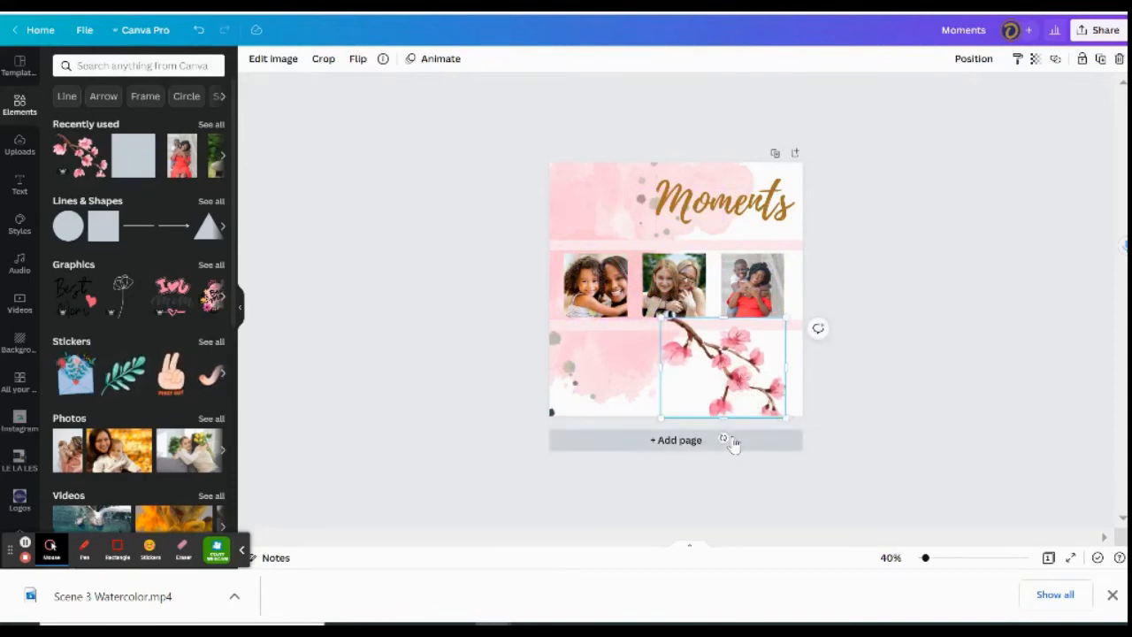
pyautogui.moveTo(724, 437); pyautogui.dragTo(746, 430)
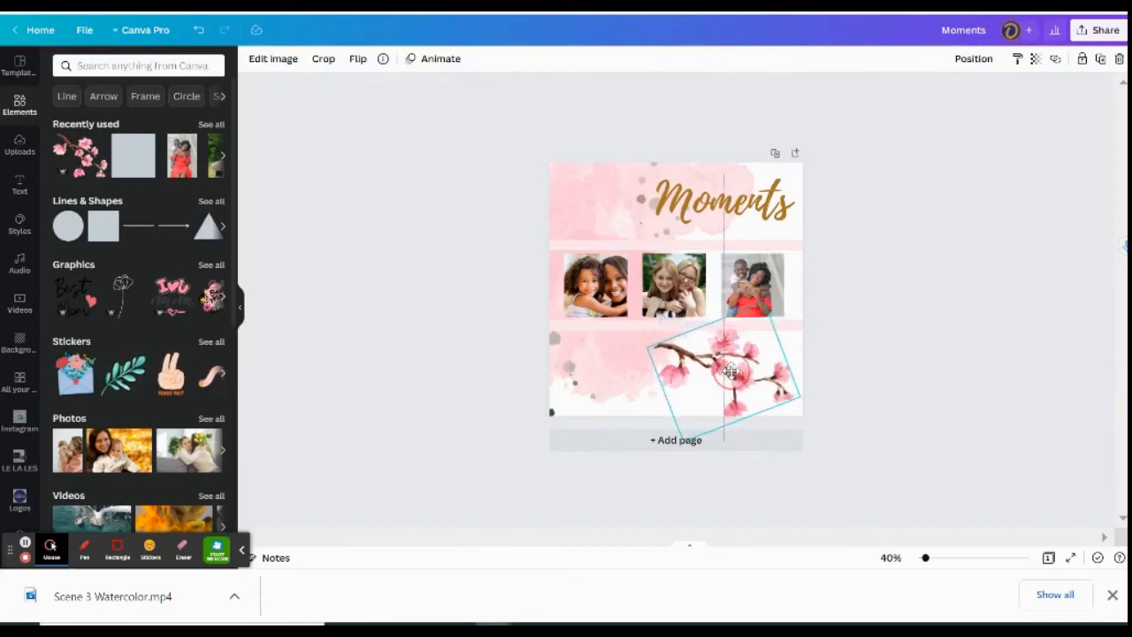
pyautogui.hotkey('ctrl', 'z')
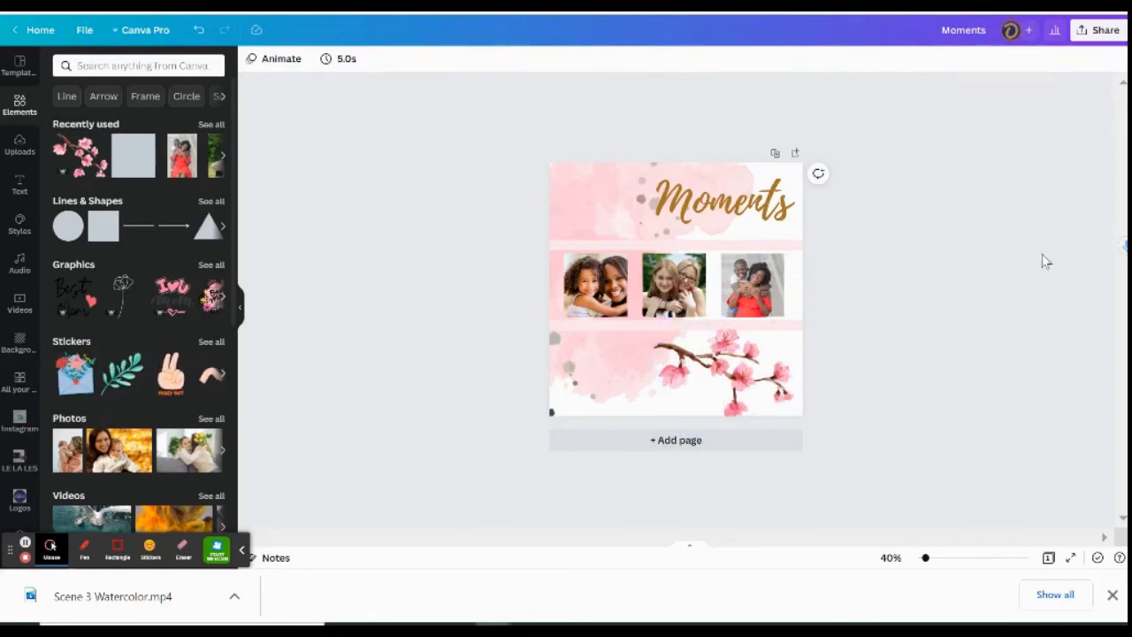
# Download the design as a PNG at size 1.5 (3000 × 3000 px).
pyautogui.click(1089, 34)
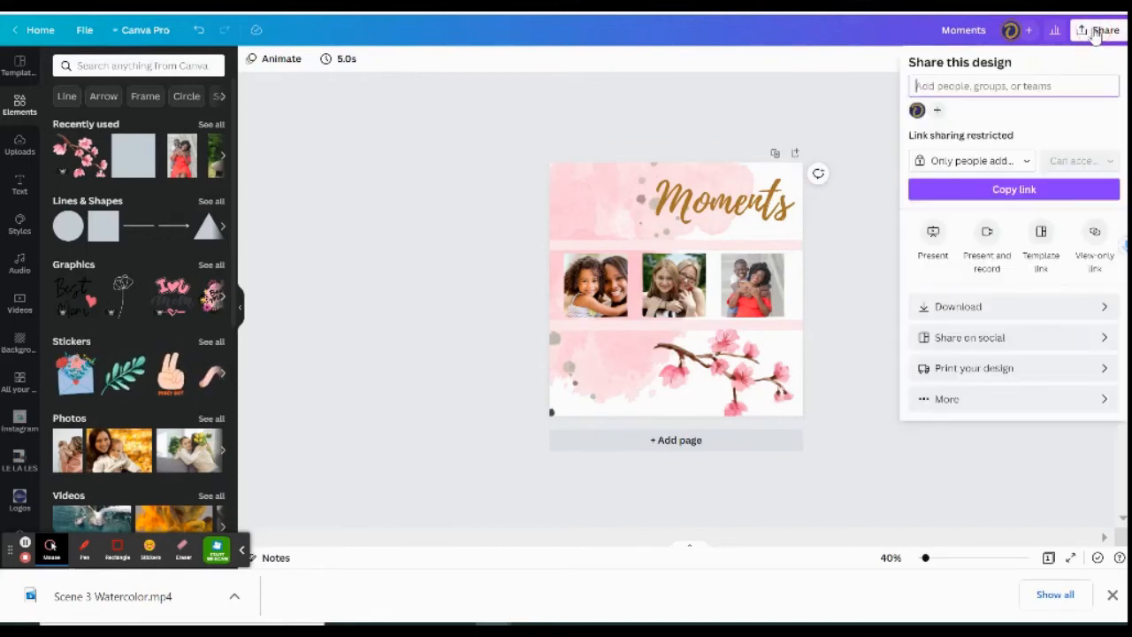
pyautogui.click(953, 307)
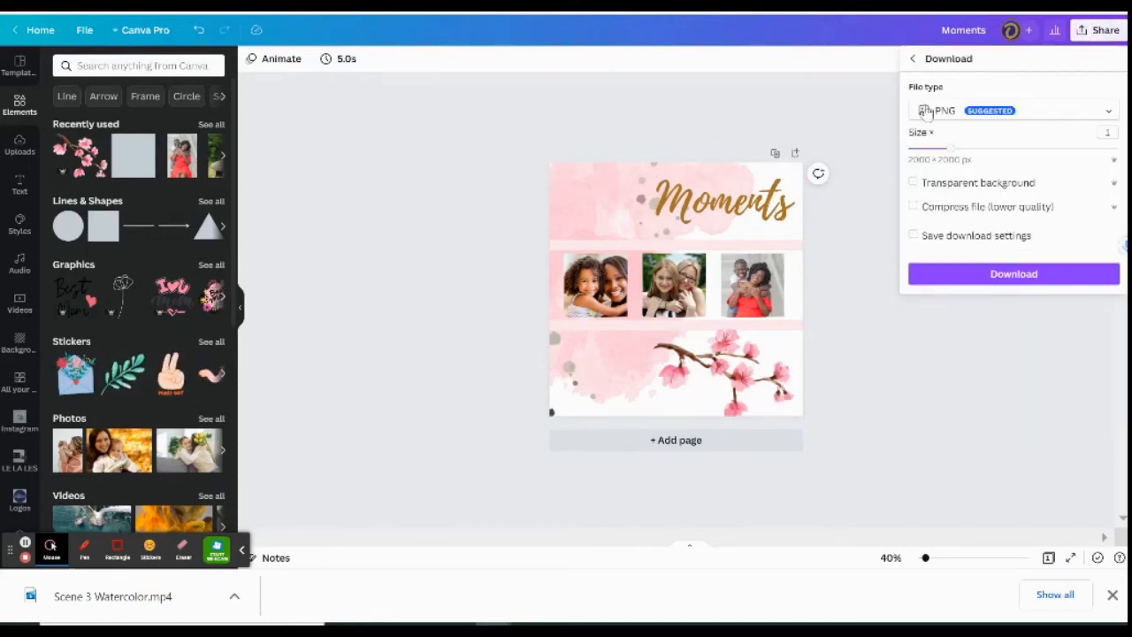
pyautogui.click(1112, 113)
pyautogui.click(1113, 116)
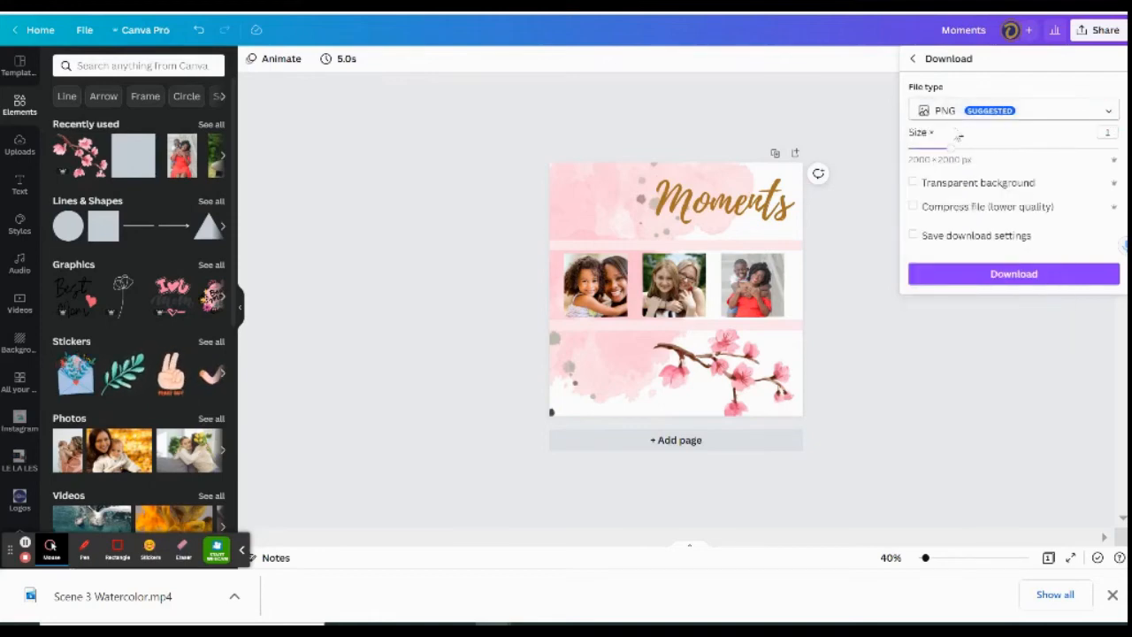
pyautogui.moveTo(953, 152); pyautogui.dragTo(993, 149)
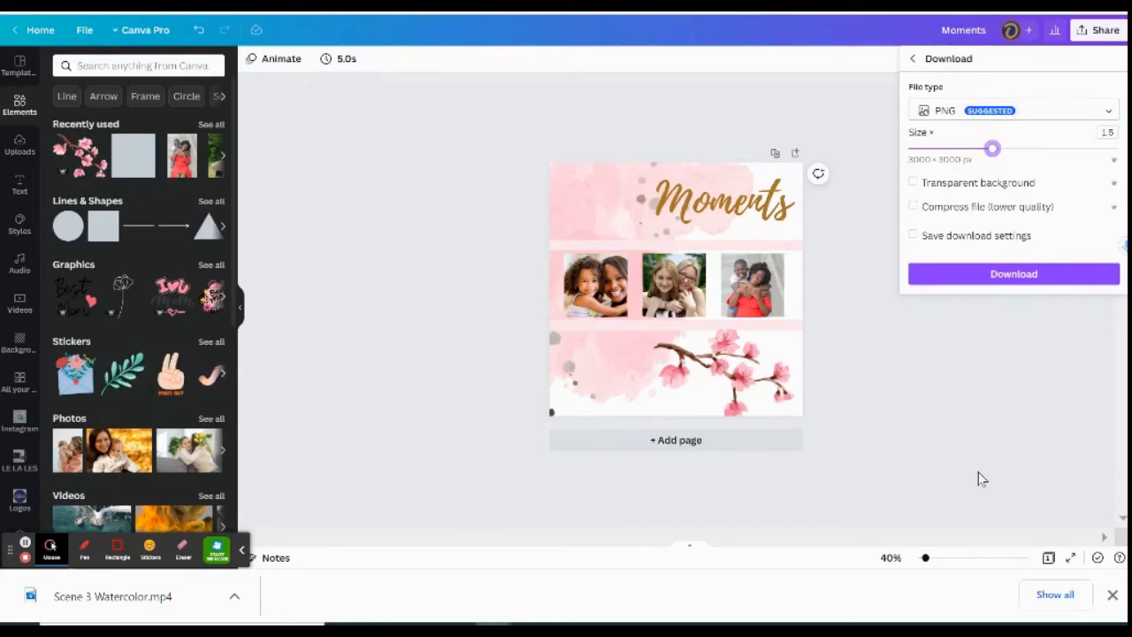
pyautogui.click(1023, 273)
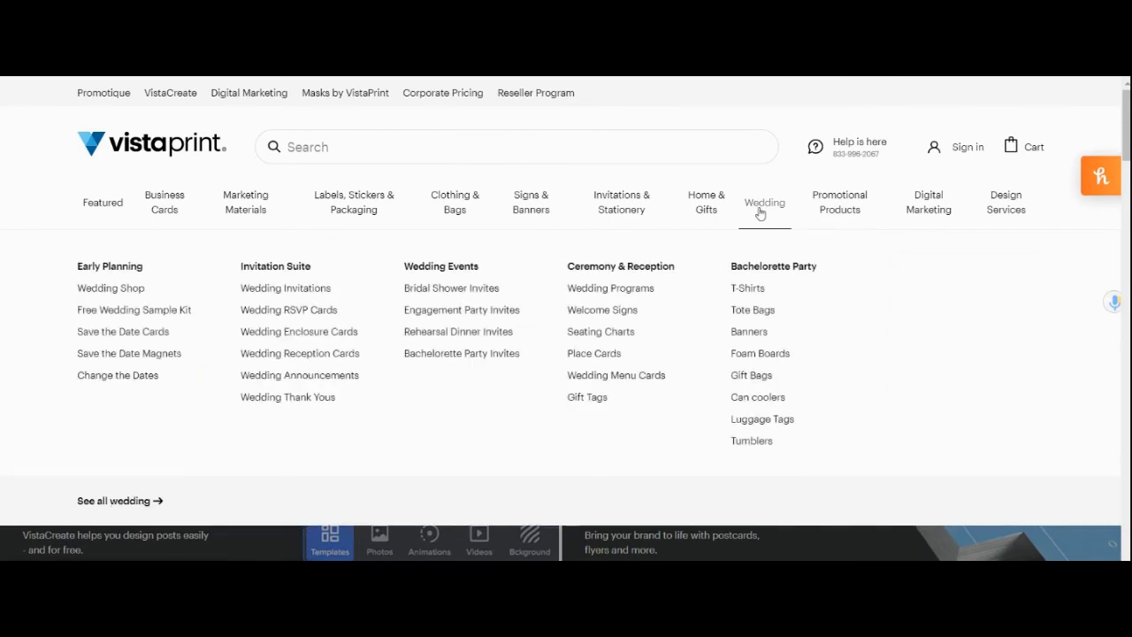
# On the VistaPrint site, open the Custom Mugs product page from the home and gifts range.
pyautogui.moveTo(706, 207)
pyautogui.click(903, 290)
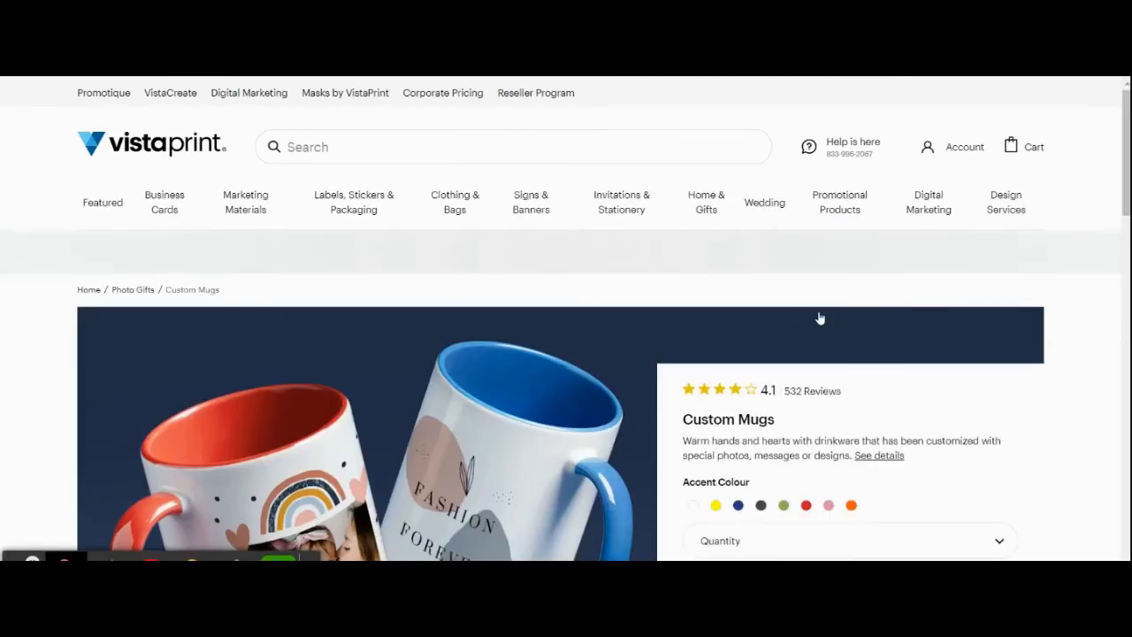
pyautogui.scroll(-3, 814, 318)
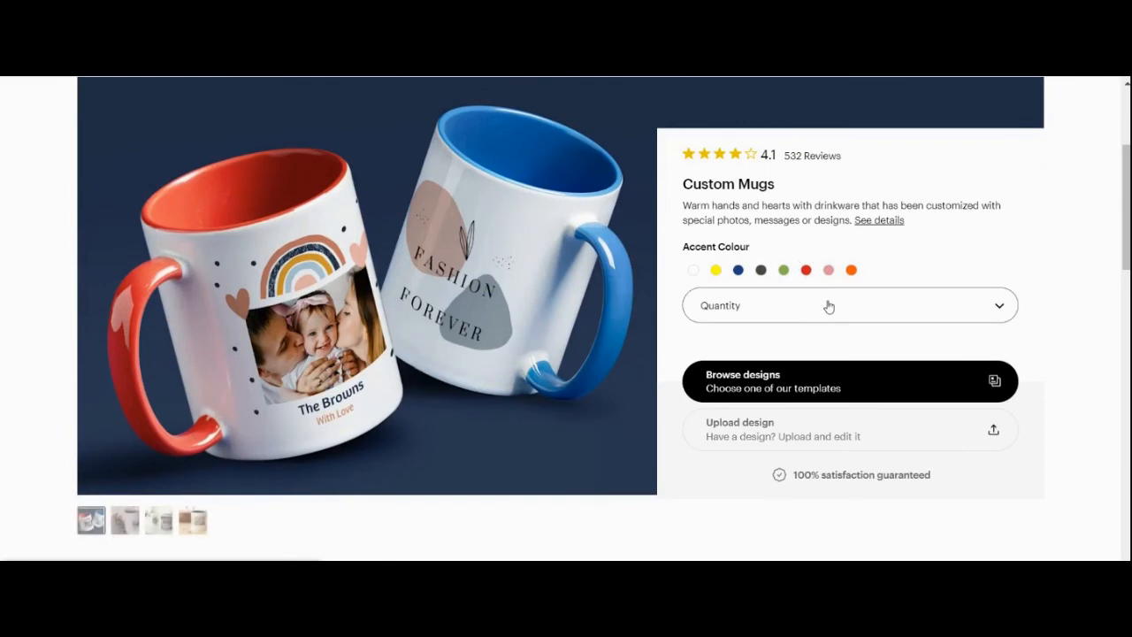
# Start a custom mug with an uploaded design and place the Moments scrapbook image in the front's design area.
pyautogui.click(772, 434)
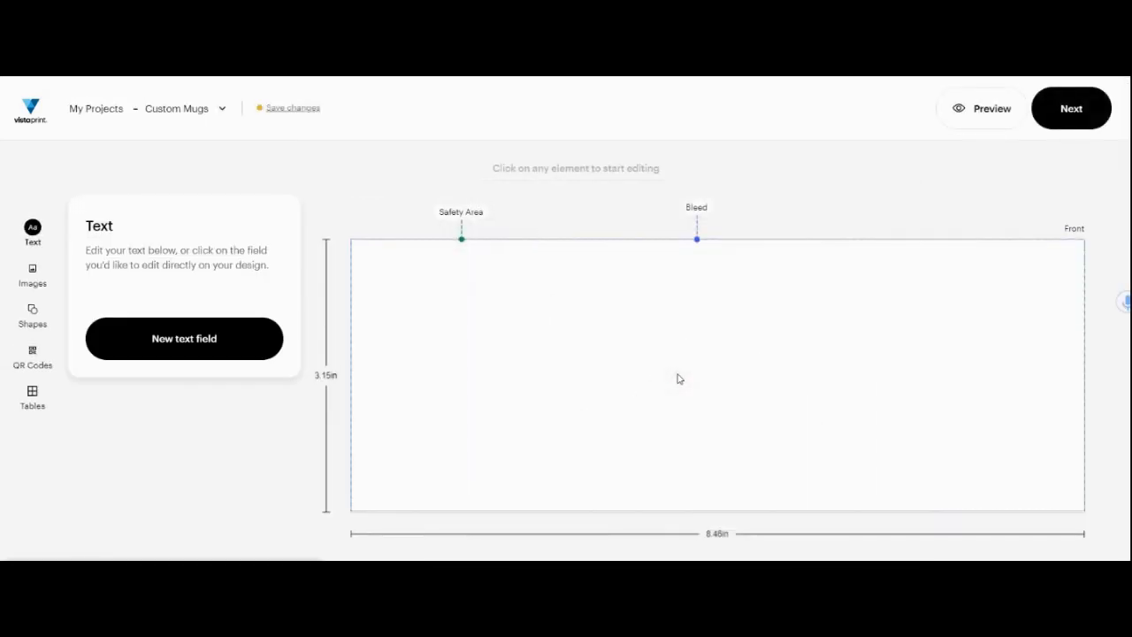
pyautogui.click(715, 353)
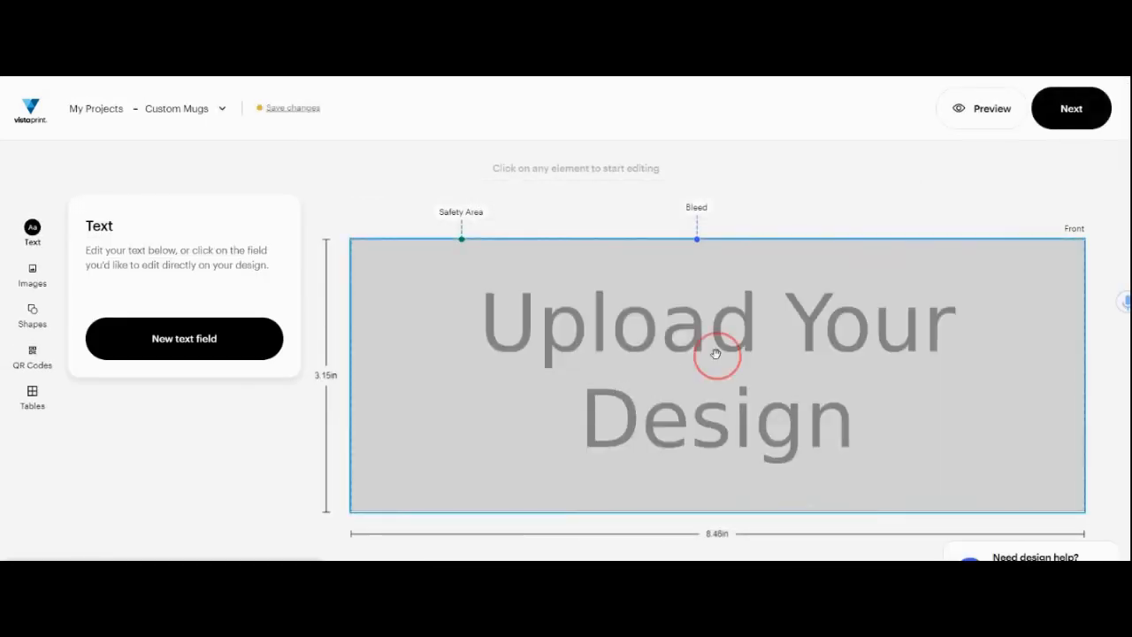
pyautogui.click(482, 404)
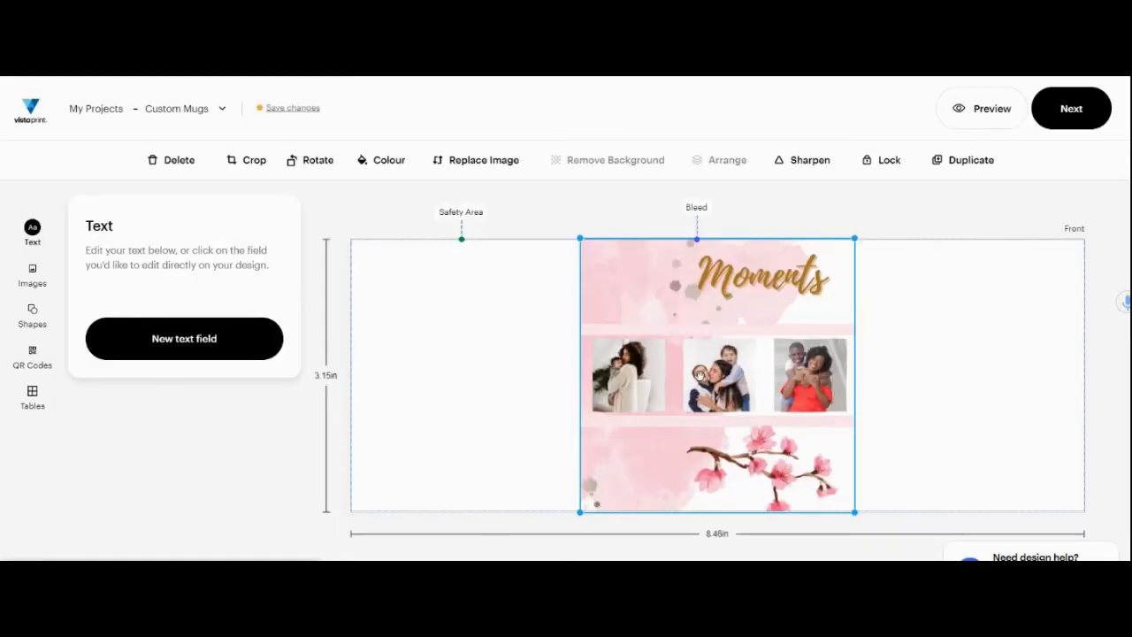
# Move the Moments image to the right end of the mug's design area and place a duplicate at the left end.
pyautogui.moveTo(700, 375); pyautogui.dragTo(928, 379)
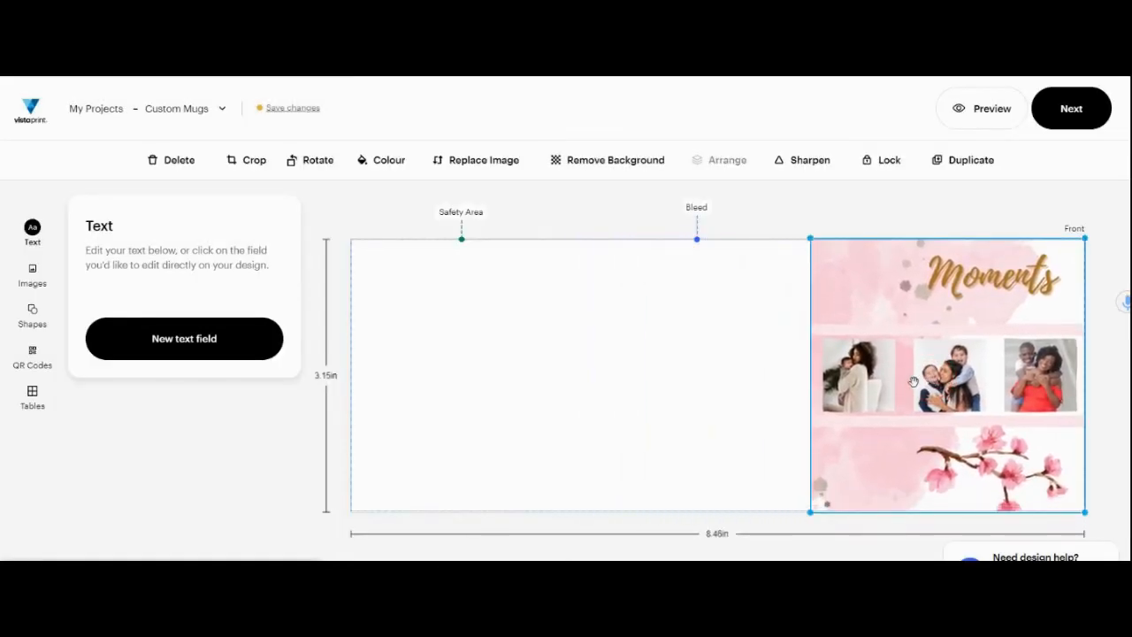
pyautogui.hotkey('ctrl', 'd')
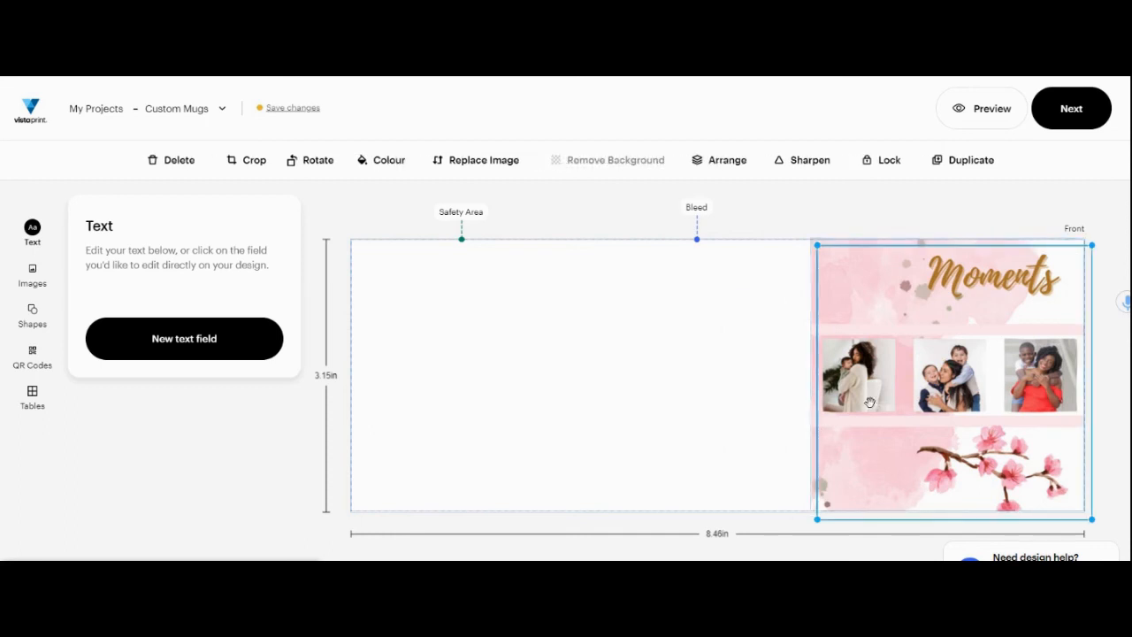
pyautogui.moveTo(883, 393); pyautogui.dragTo(409, 392)
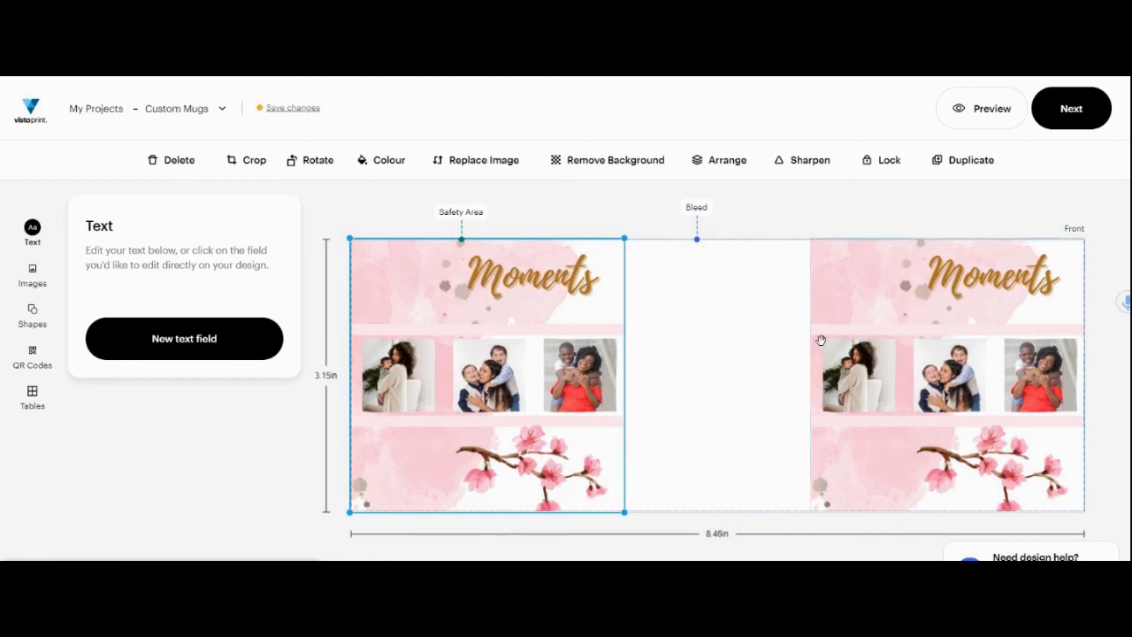
# Preview the mug design in the front, left and right views.
pyautogui.click(984, 110)
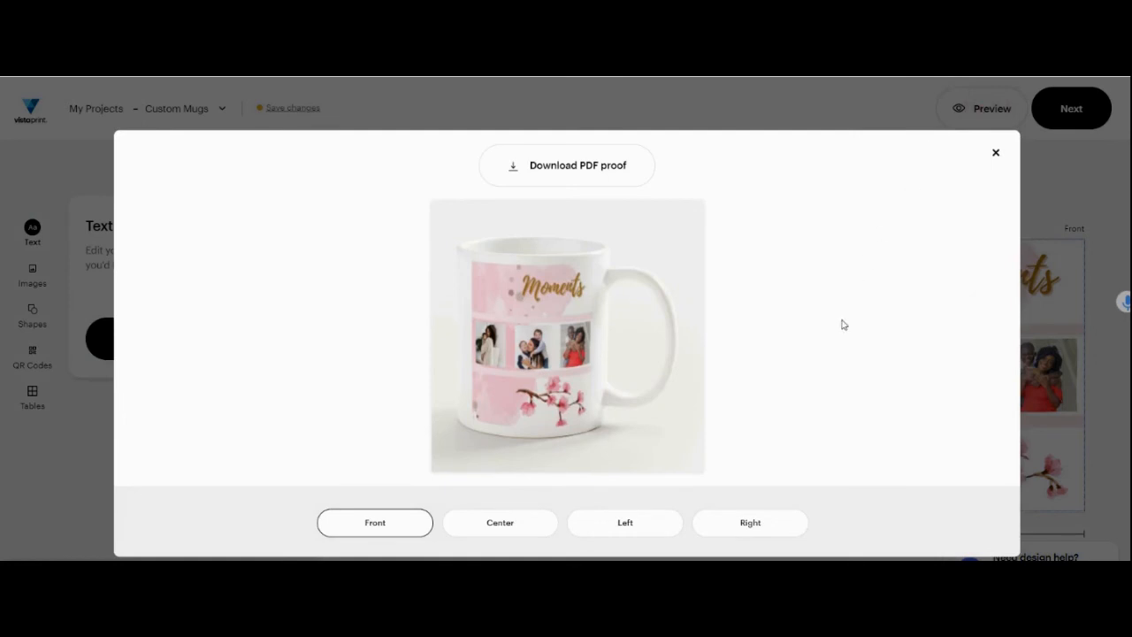
pyautogui.click(630, 524)
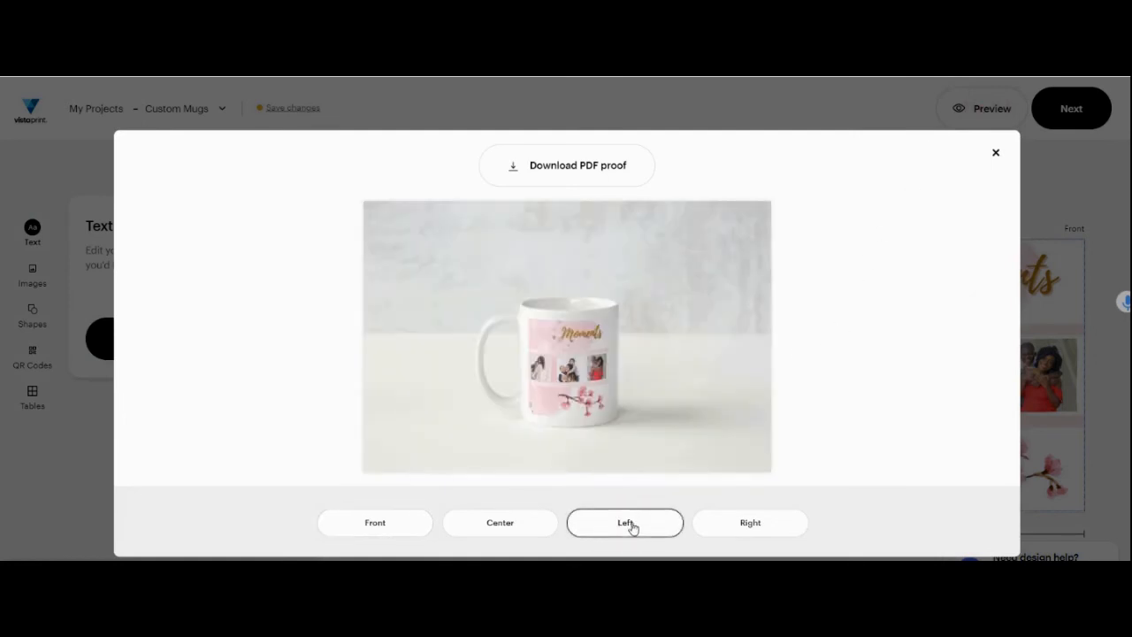
pyautogui.click(744, 522)
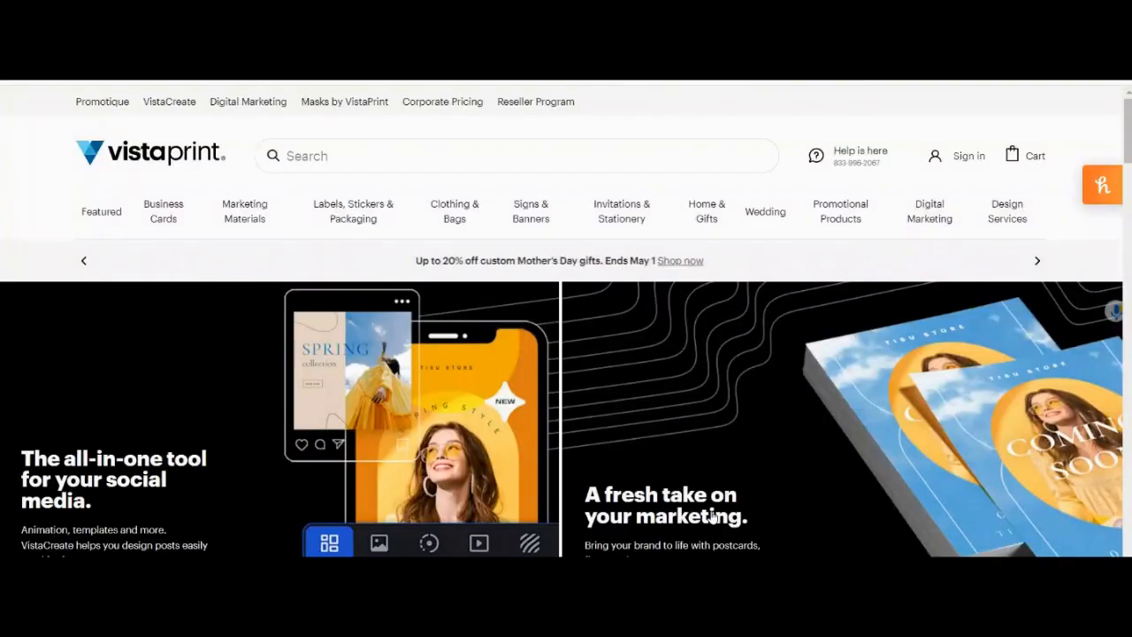
# From the VistaPrint home page, open the Puzzles product page in the home and gifts range.
pyautogui.moveTo(820, 210)
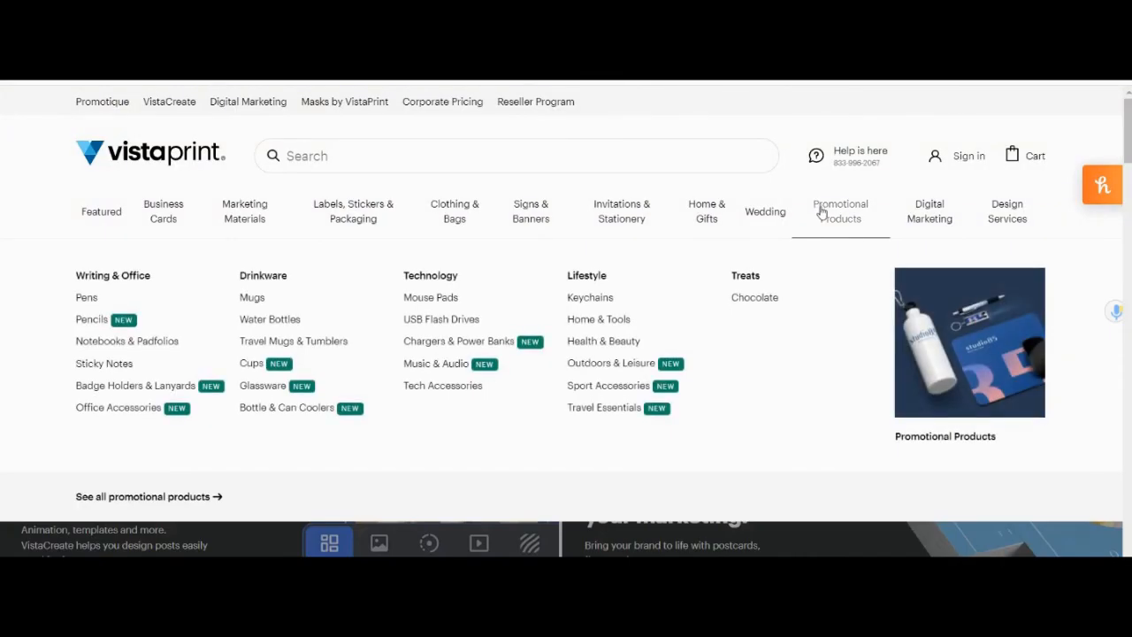
pyautogui.moveTo(715, 220)
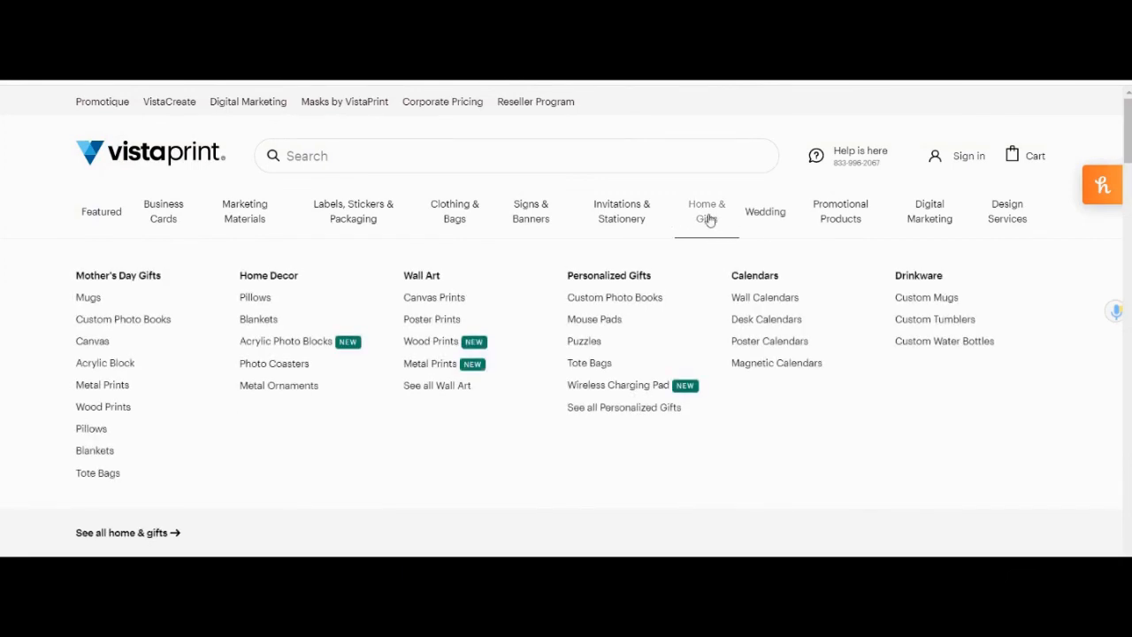
pyautogui.click(711, 219)
pyautogui.scroll(-8, 215, 360)
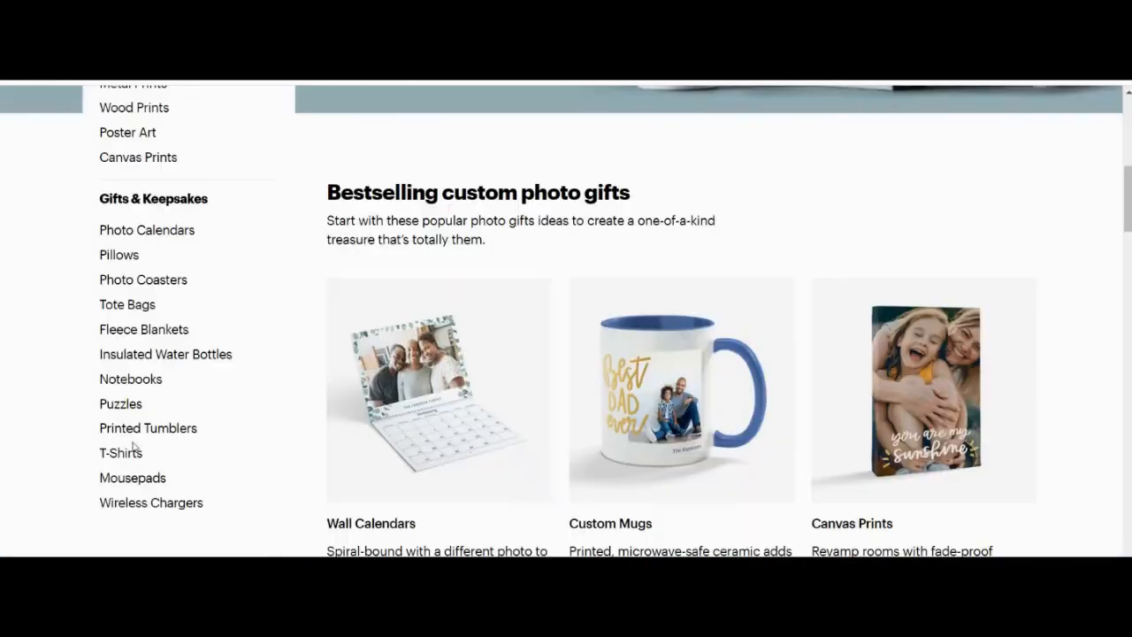
pyautogui.click(139, 256)
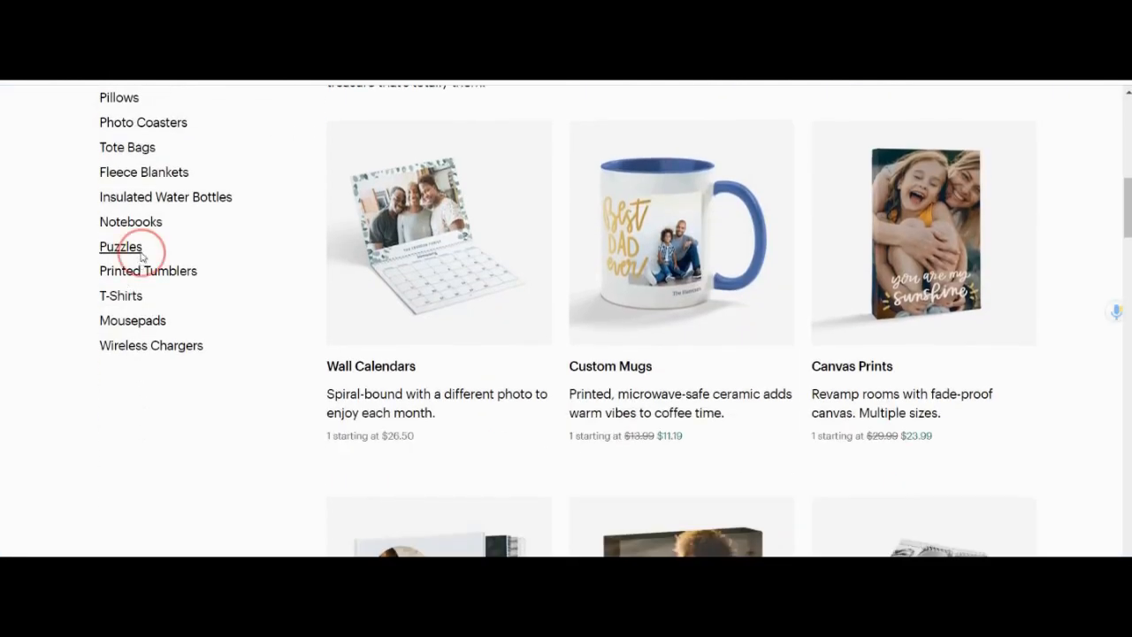
# Set the custom puzzle's size to 48 pieces (10.25" x 8.25").
pyautogui.scroll(-3, 270, 341)
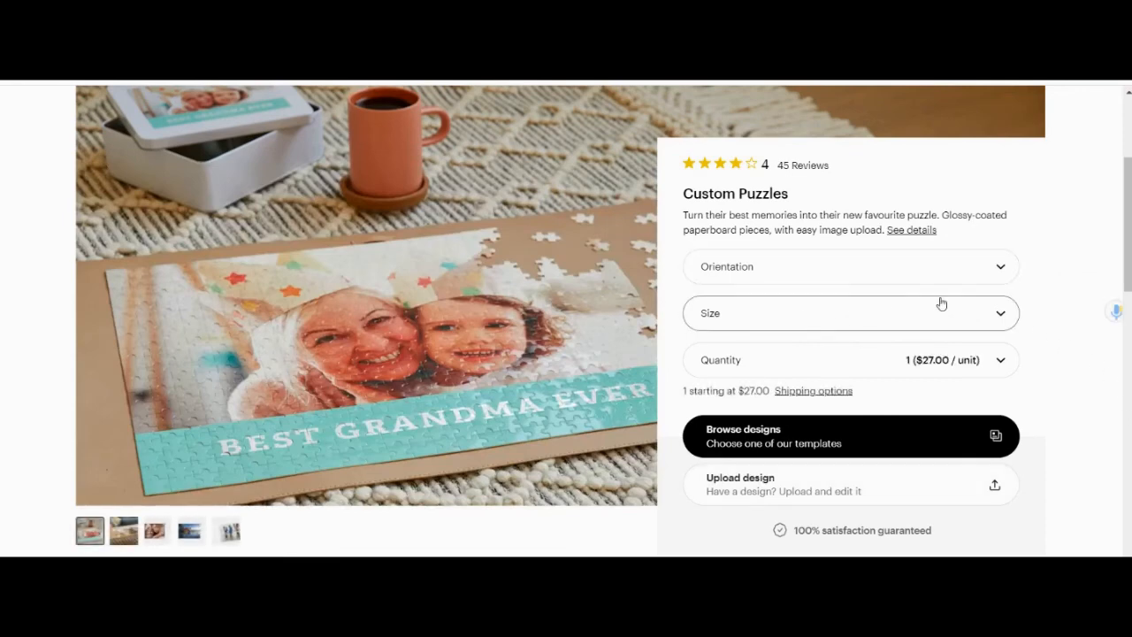
pyautogui.click(995, 315)
pyautogui.click(808, 361)
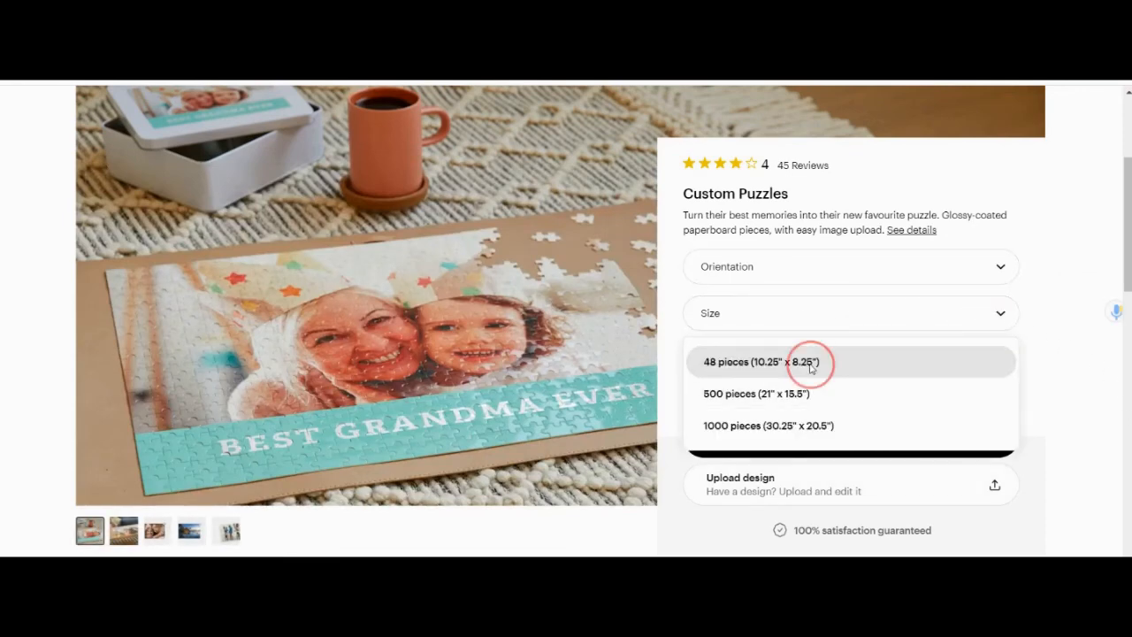
# Start the custom puzzle with an uploaded design and place the Moments scrapbook image in its front design area.
pyautogui.click(805, 485)
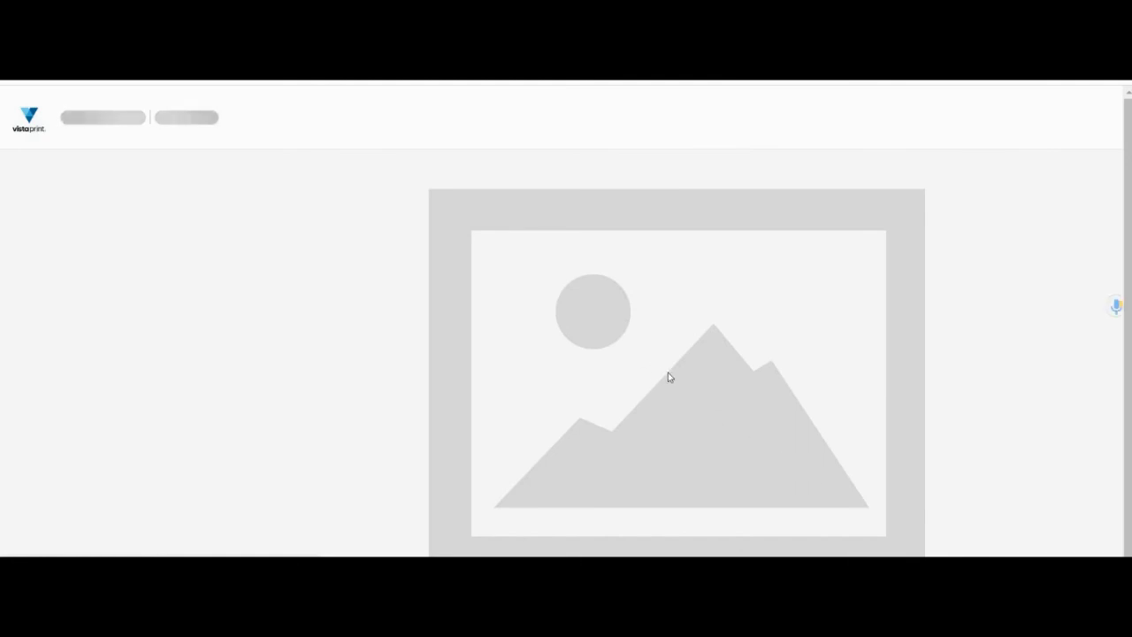
pyautogui.click(673, 382)
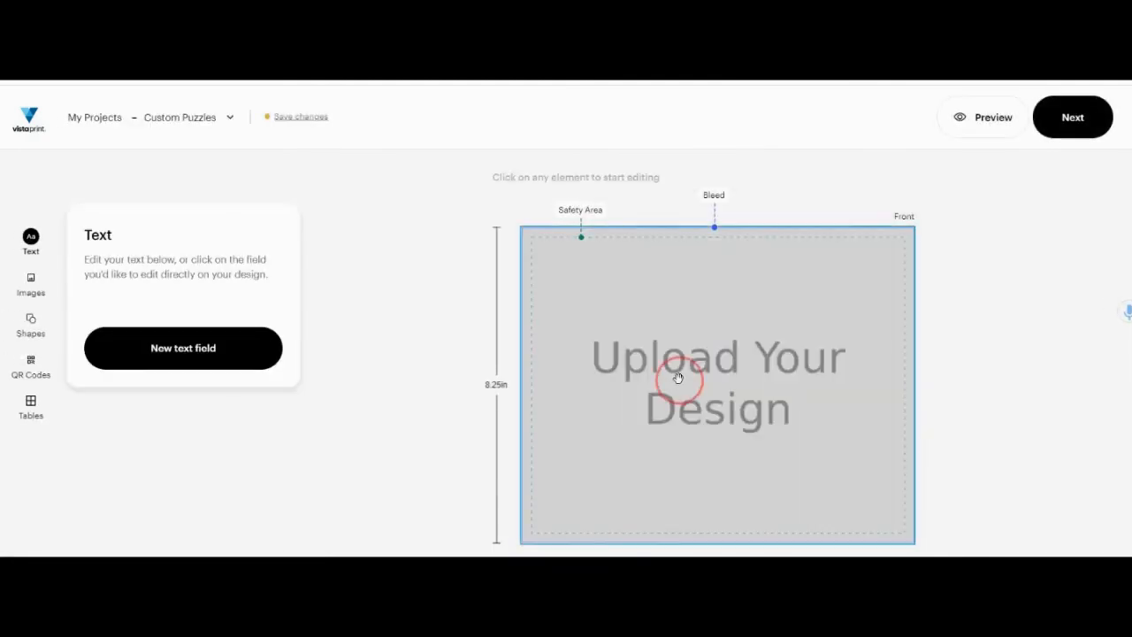
pyautogui.click(487, 445)
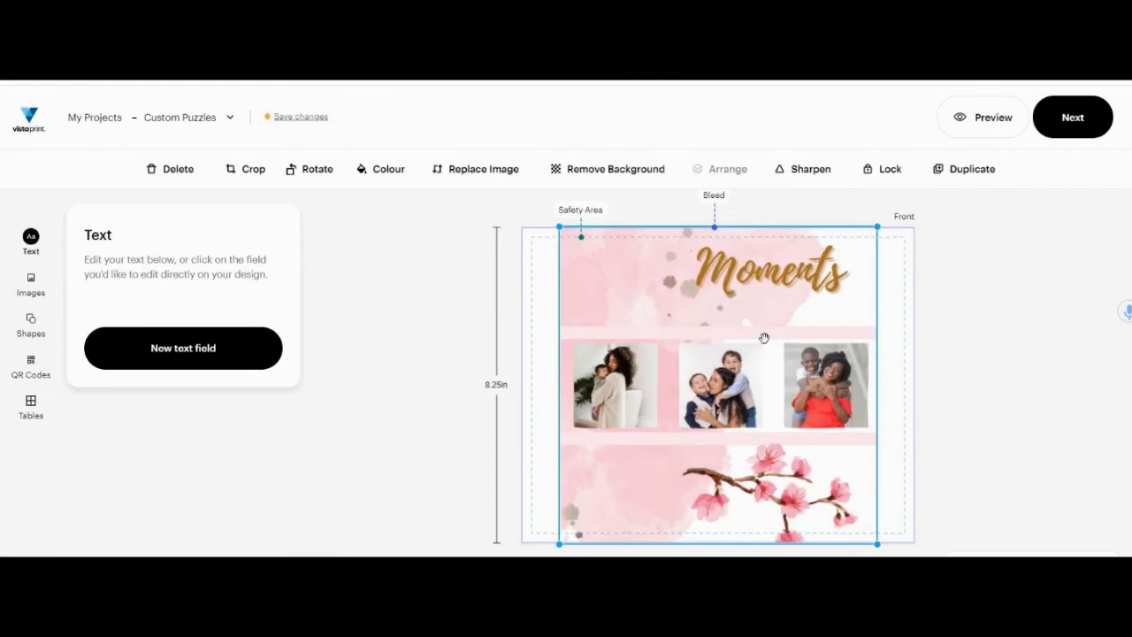
# Preview the finished puzzle design and check both of its front views.
pyautogui.click(980, 118)
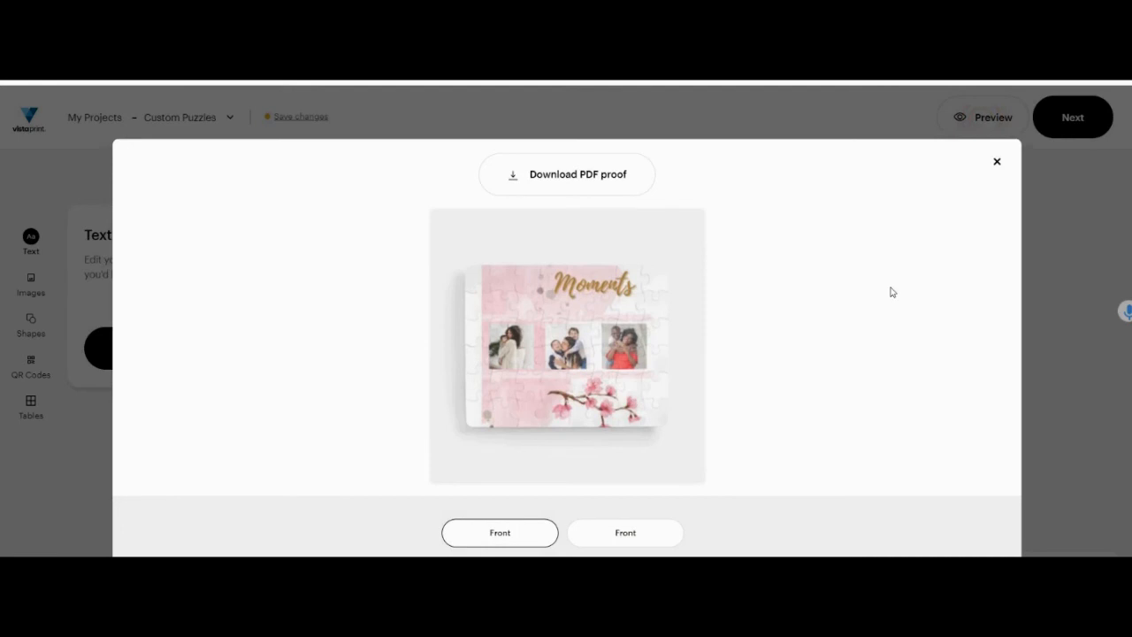
pyautogui.click(634, 547)
pyautogui.click(509, 544)
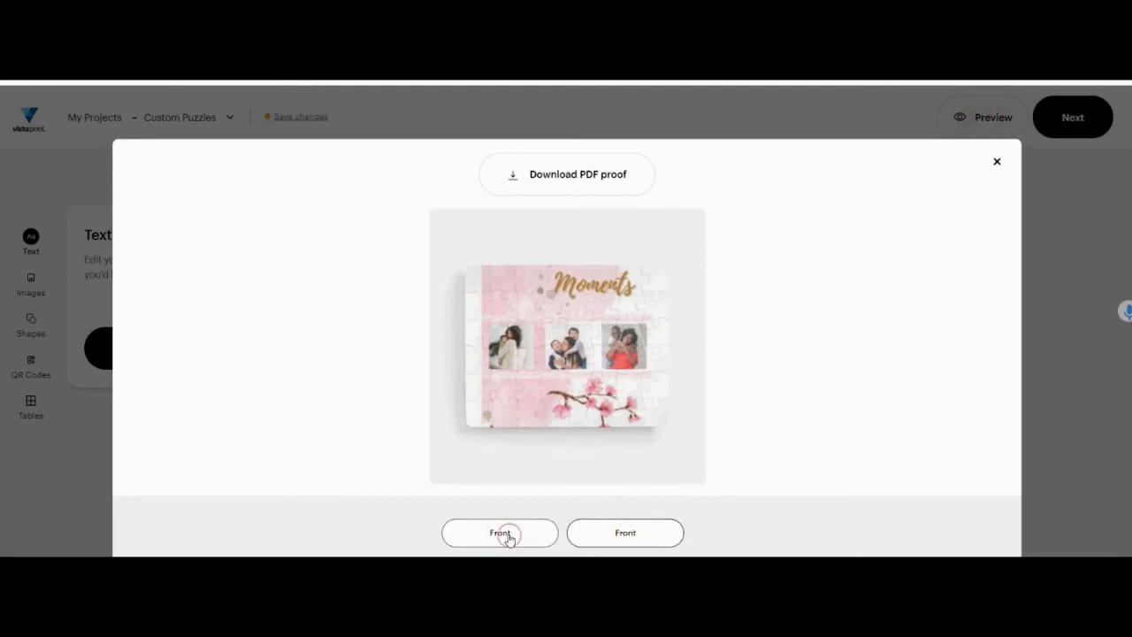